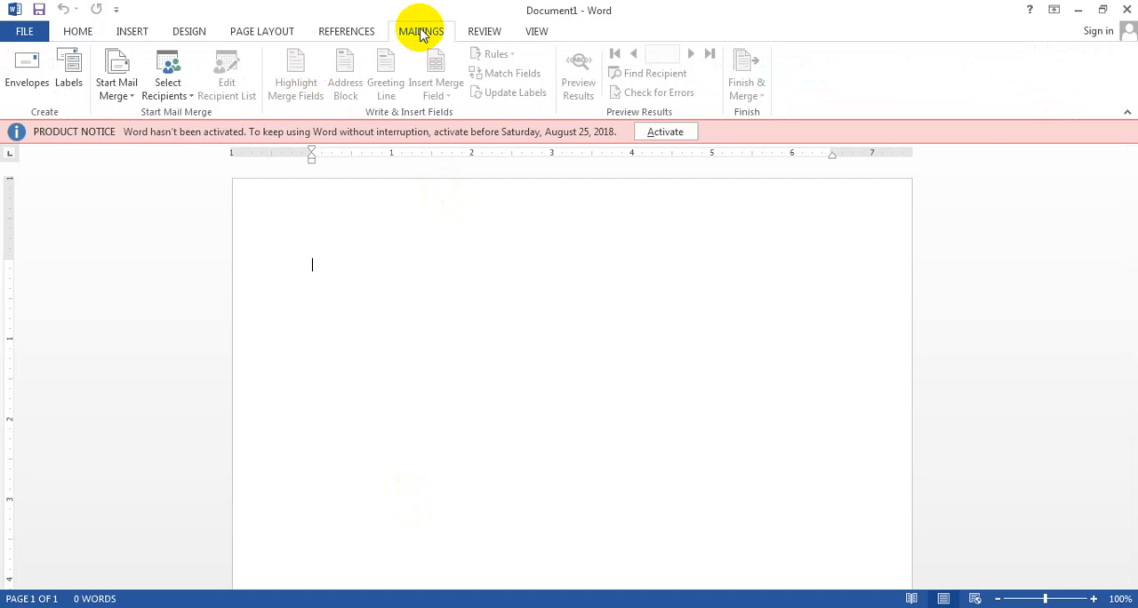
Fill the blank document with sample paragraphs using =rand().
{"action": "type", "text": "="}
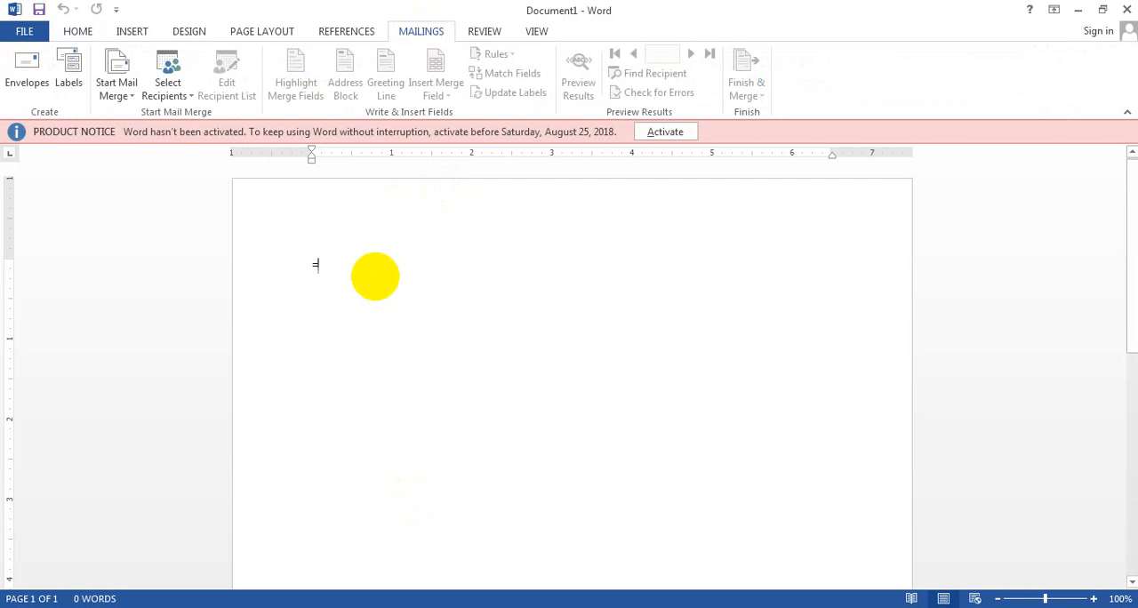
{"action": "type", "text": "rand()"}
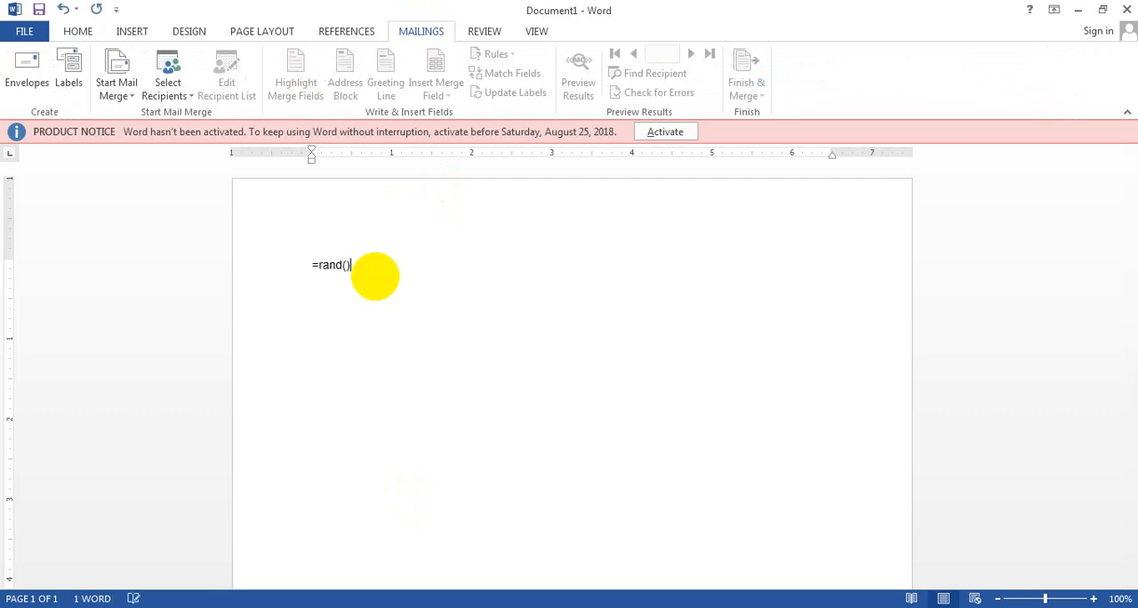
{"action": "key", "text": "Return"}
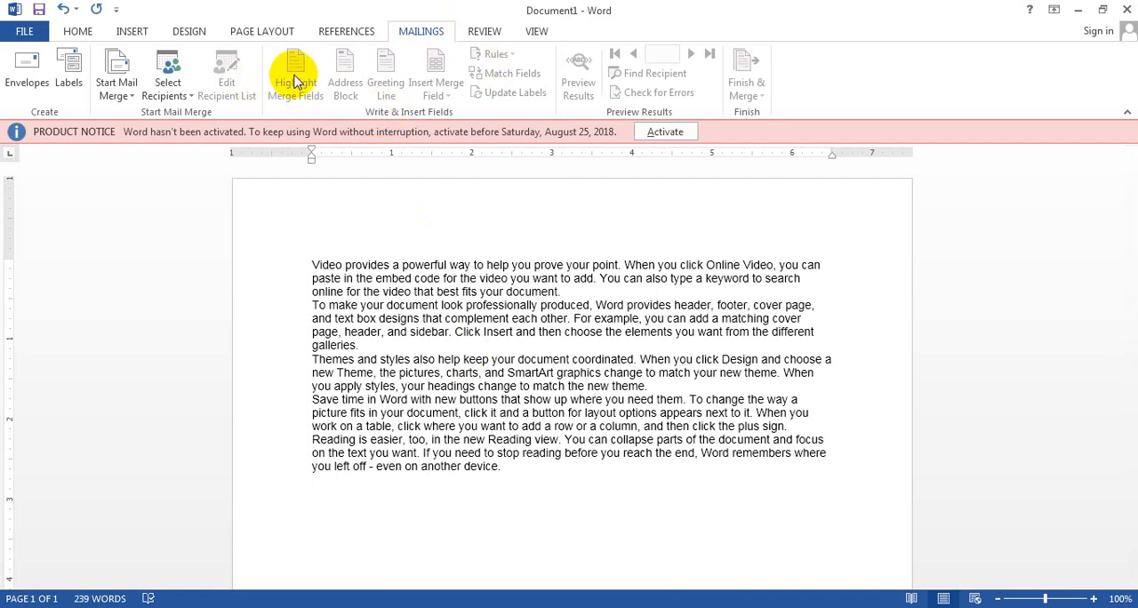
{"action": "left_click", "coordinate": [295, 79]}
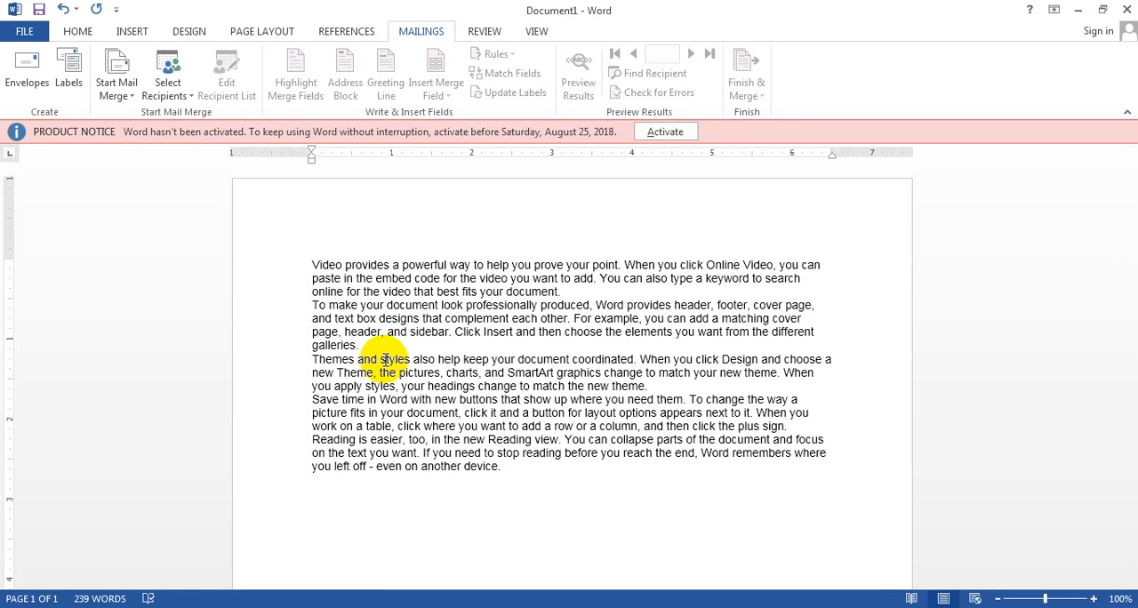
Create an envelope, enter the recipient's delivery address, and add the envelope to the document.
{"action": "left_click", "coordinate": [17, 80]}
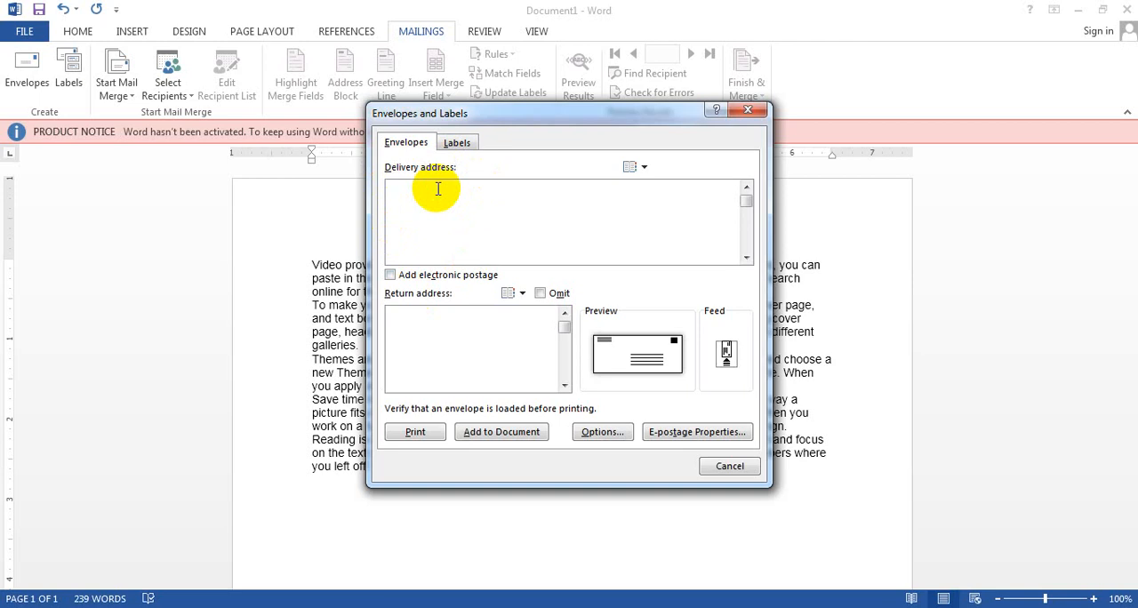
{"action": "type", "text": "House No. 123 Dahli"}
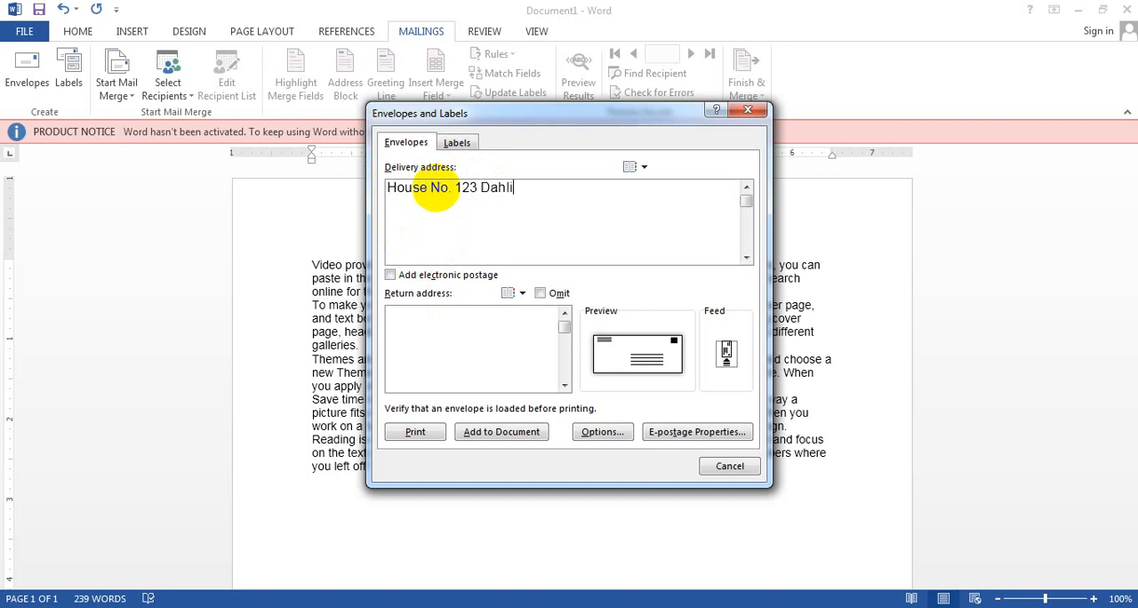
{"action": "type", "text": ", India"}
{"action": "left_click", "coordinate": [498, 433]}
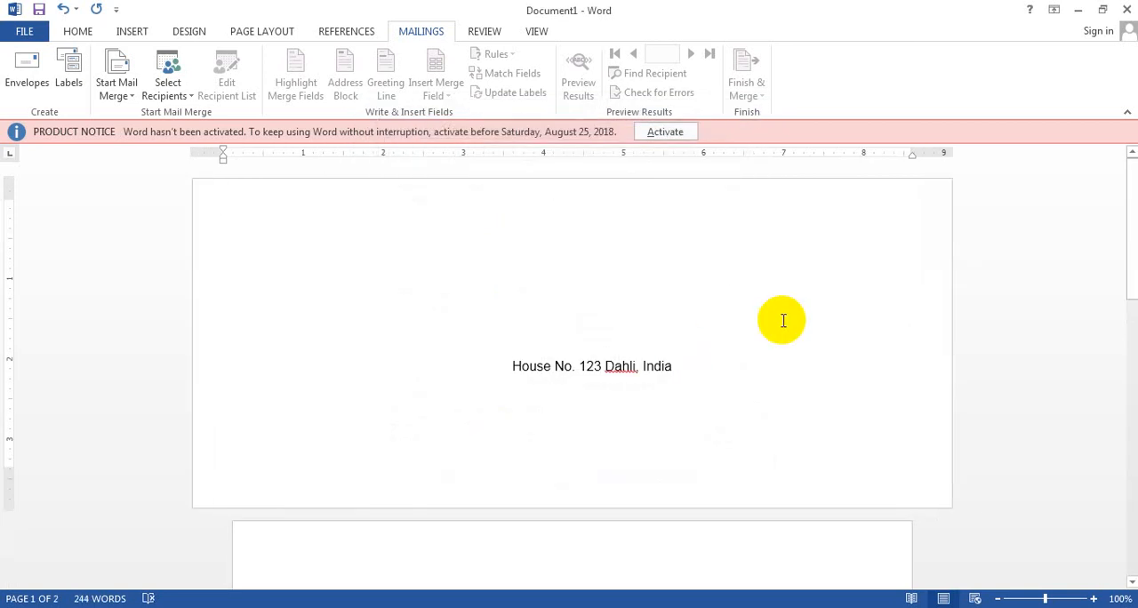
{"action": "left_click", "coordinate": [1131, 252]}
{"action": "mouse_move", "coordinate": [1131, 252]}
{"action": "left_mouse_down"}
{"action": "mouse_move", "coordinate": [1131, 331]}
{"action": "mouse_move", "coordinate": [1117, 258]}
{"action": "mouse_move", "coordinate": [1129, 281]}
{"action": "mouse_move", "coordinate": [1125, 265]}
{"action": "mouse_move", "coordinate": [1126, 374]}
{"action": "mouse_move", "coordinate": [1130, 266]}
{"action": "mouse_move", "coordinate": [1118, 237]}
{"action": "left_mouse_up"}
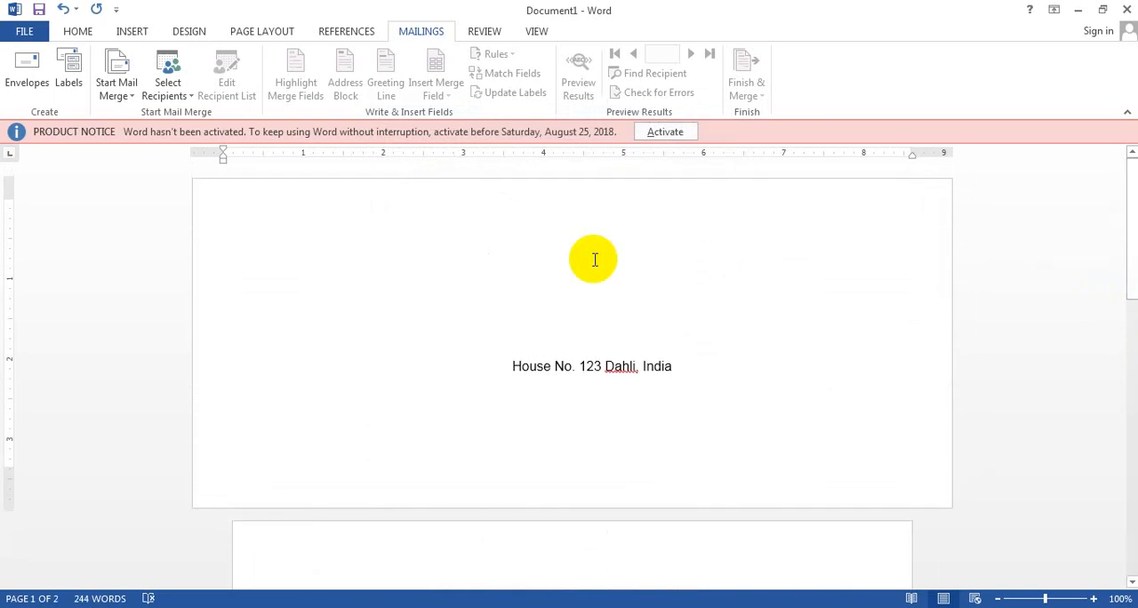
Generate a full page of the same address label in a new document and return to the original document.
{"action": "left_click", "coordinate": [73, 93]}
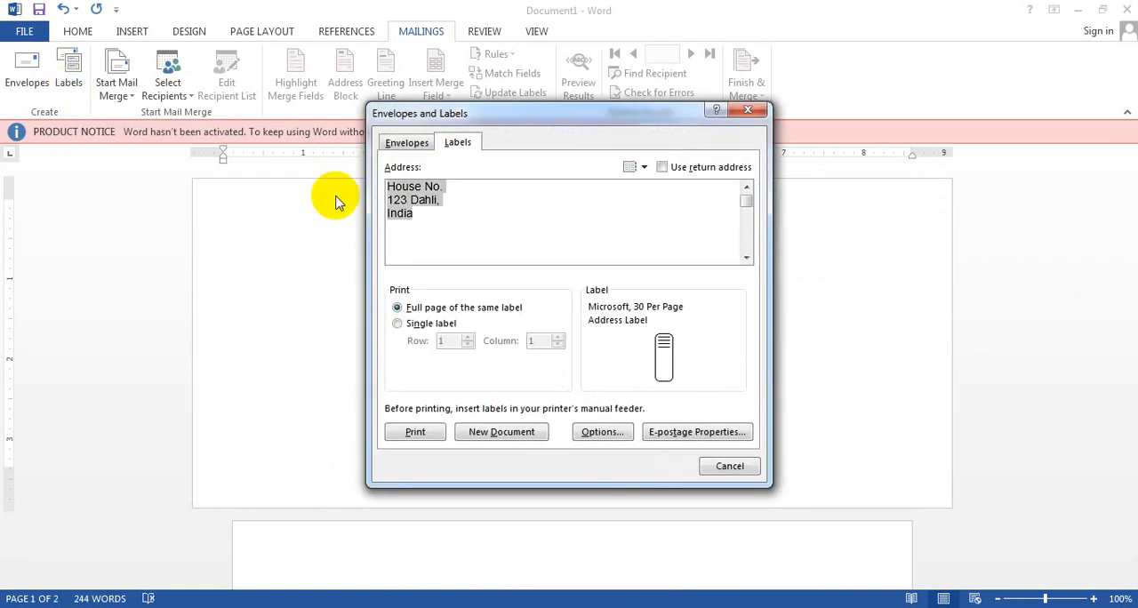
{"action": "left_click_drag", "start_coordinate": [515, 123], "coordinate": [901, 140]}
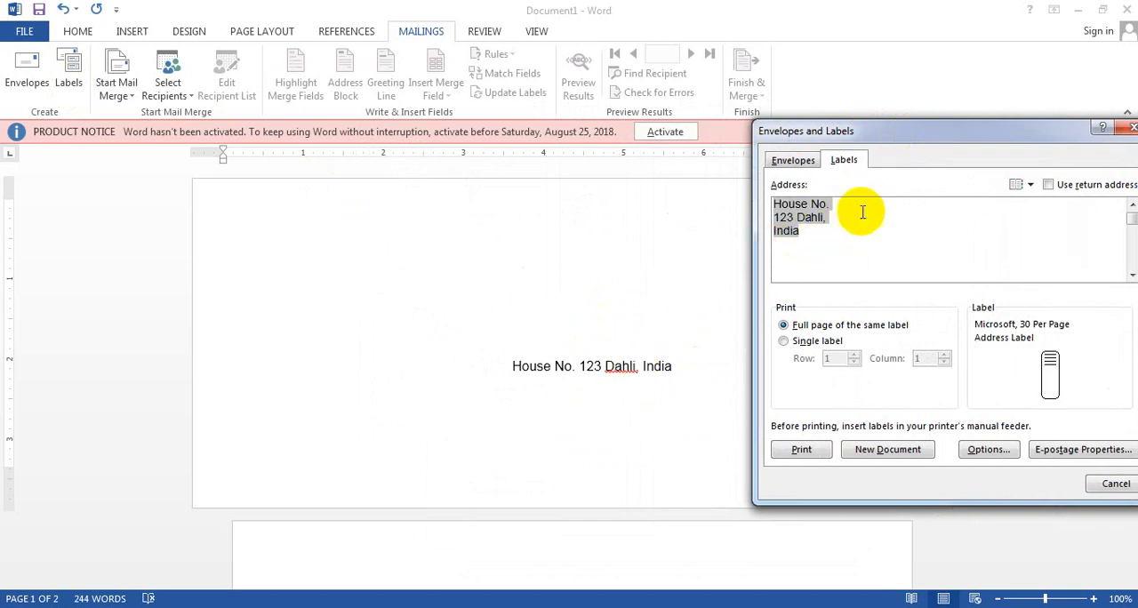
{"action": "left_click", "coordinate": [787, 160]}
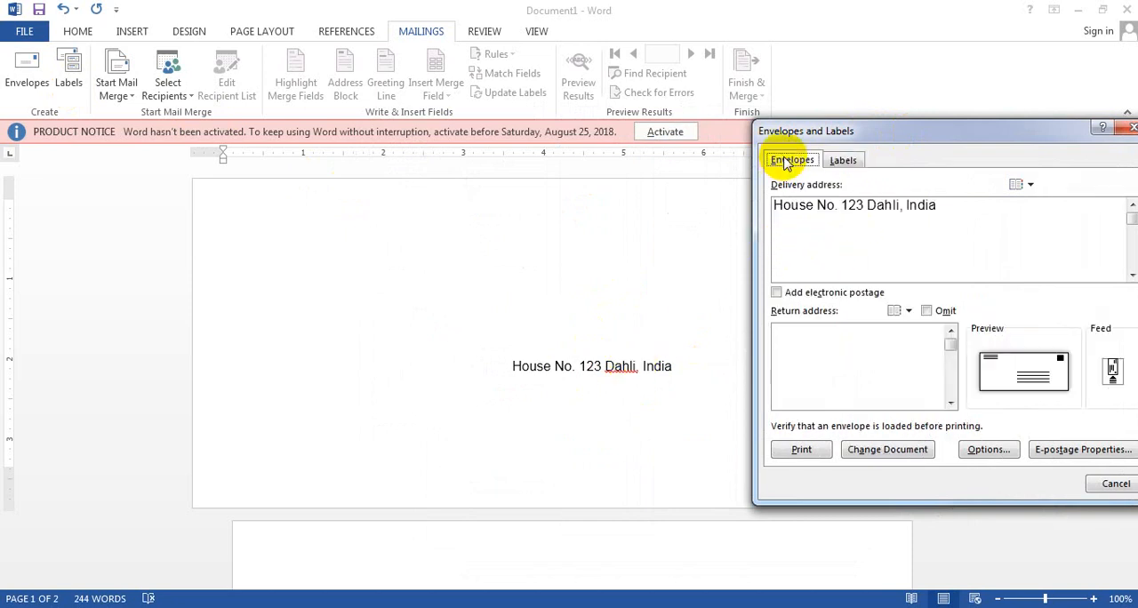
{"action": "left_click", "coordinate": [840, 160]}
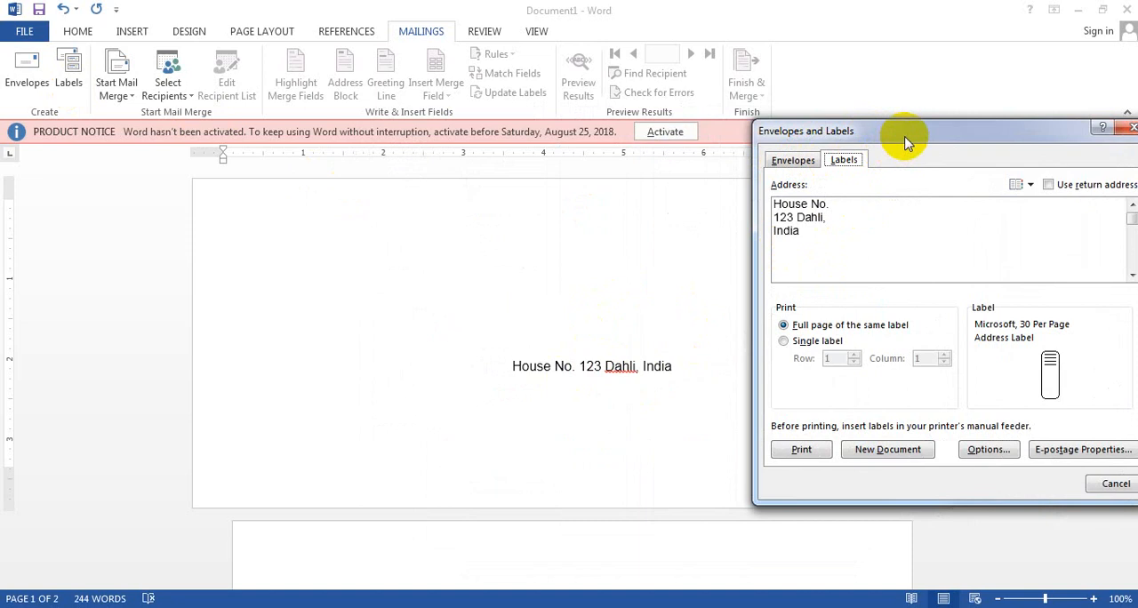
{"action": "left_click_drag", "start_coordinate": [900, 141], "coordinate": [778, 115]}
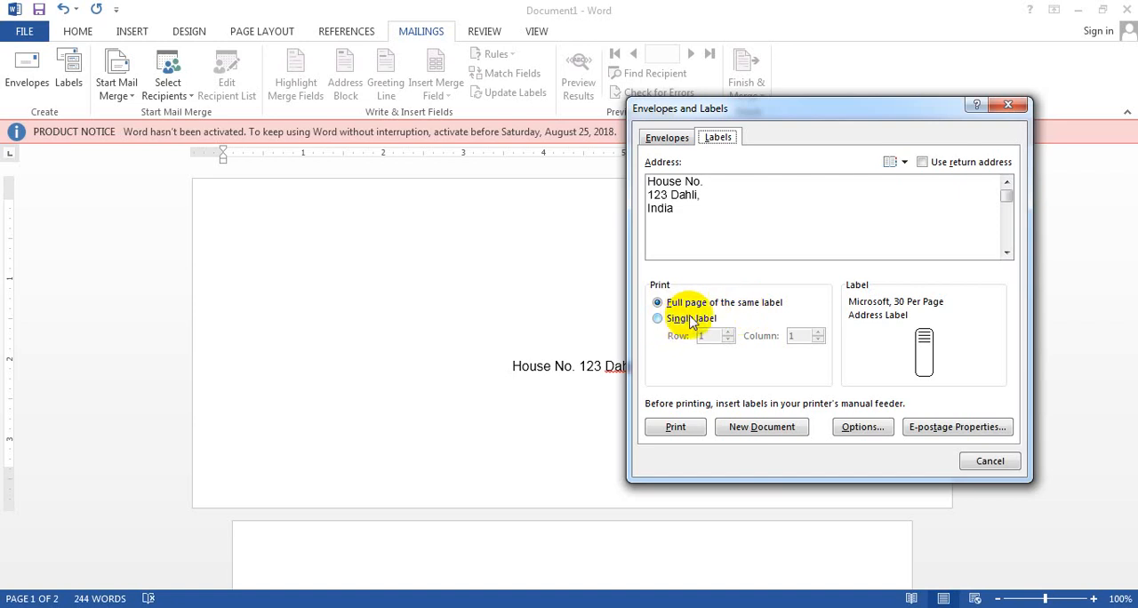
{"action": "left_click", "coordinate": [738, 428]}
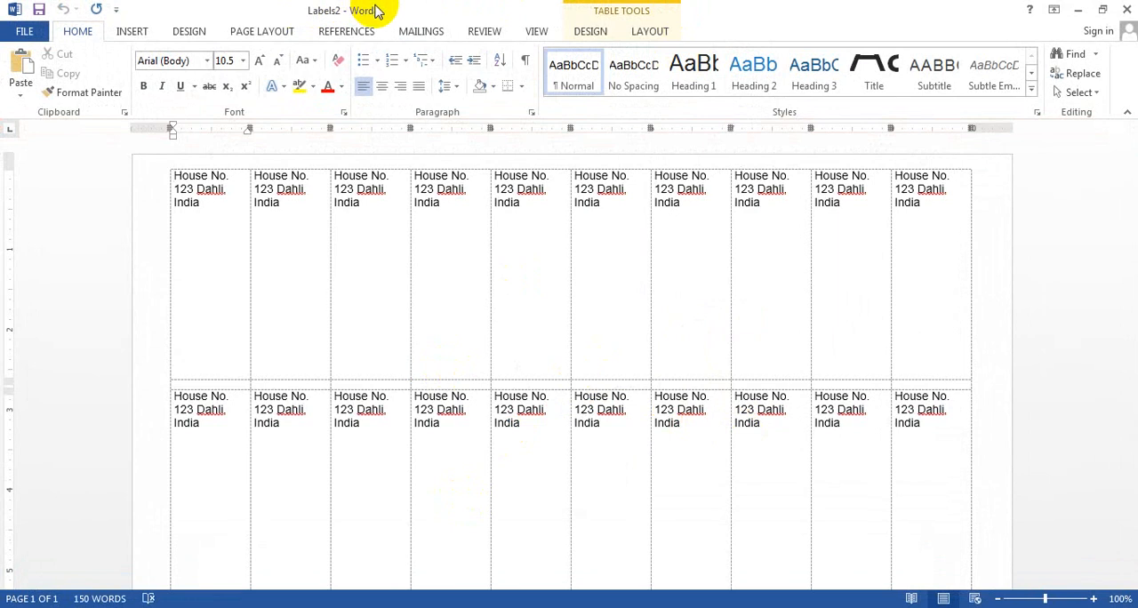
{"action": "left_click_drag", "start_coordinate": [374, 9], "coordinate": [475, 3]}
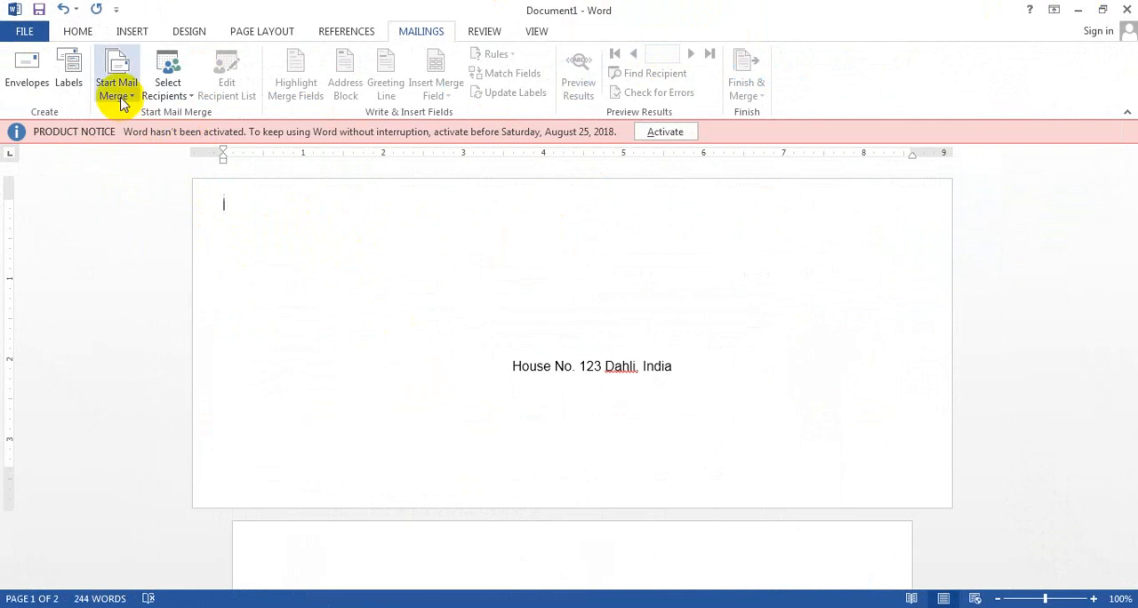
Set the document's mail merge type to Letters.
{"action": "left_click", "coordinate": [122, 103]}
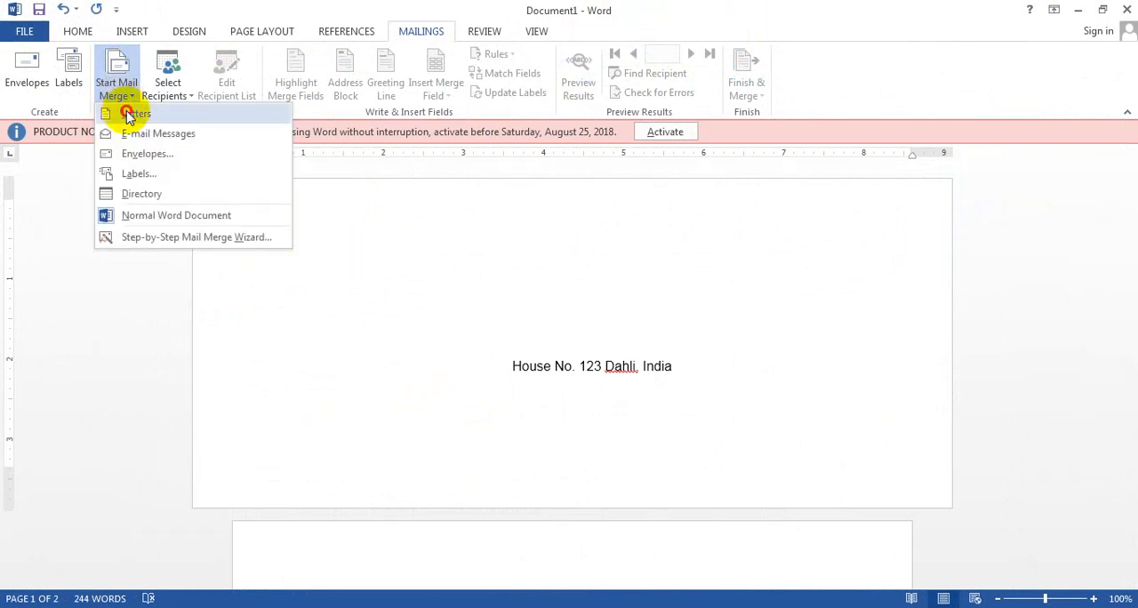
{"action": "left_click", "coordinate": [129, 115]}
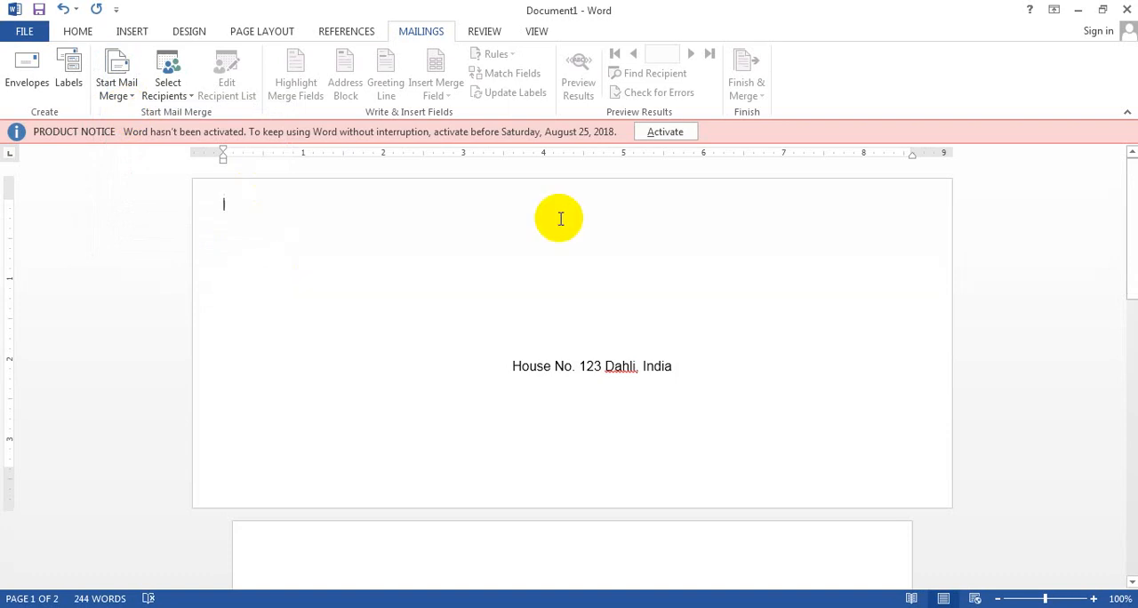
{"action": "left_click", "coordinate": [1132, 224]}
{"action": "left_click_drag", "start_coordinate": [1132, 224], "coordinate": [1067, 203]}
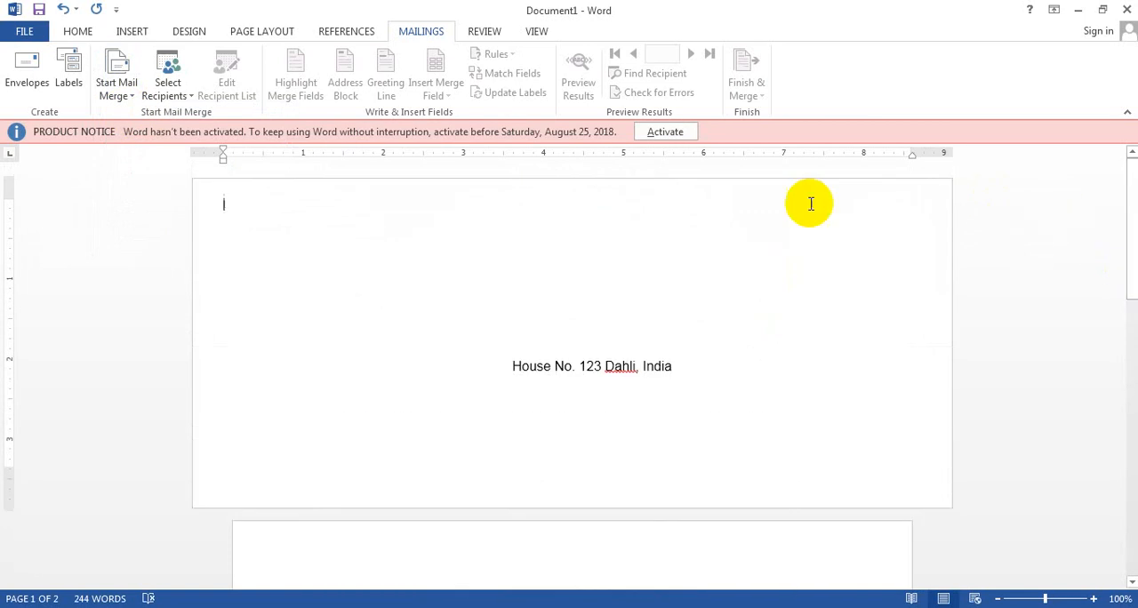
Set the document's mail merge type to E-mail Messages.
{"action": "left_click", "coordinate": [129, 97]}
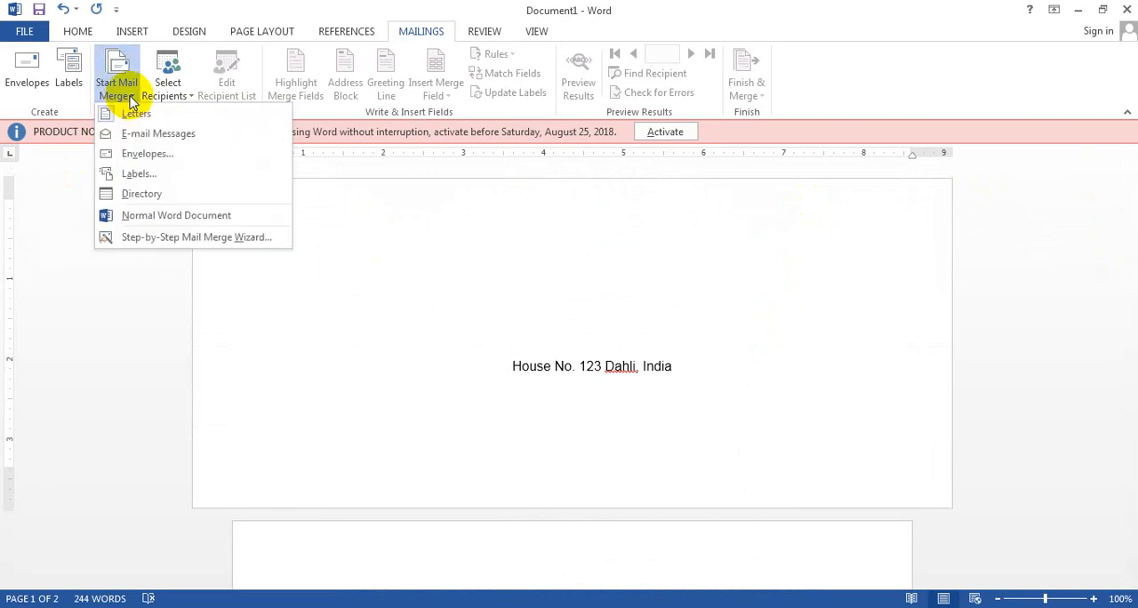
{"action": "left_click", "coordinate": [145, 134]}
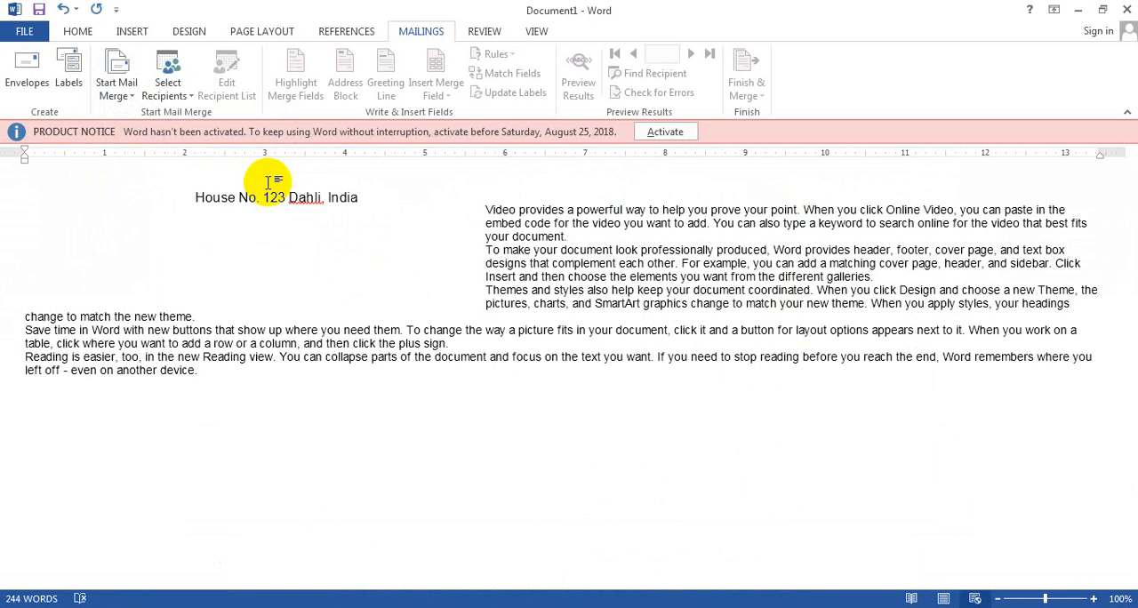
{"action": "left_click", "coordinate": [201, 199]}
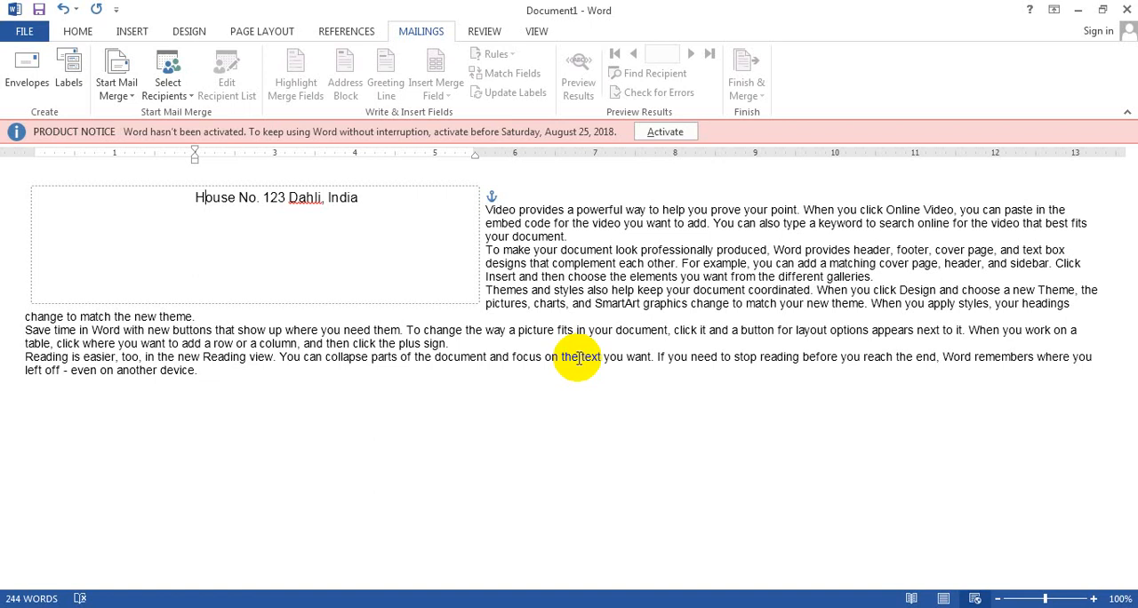
{"action": "left_click", "coordinate": [116, 89]}
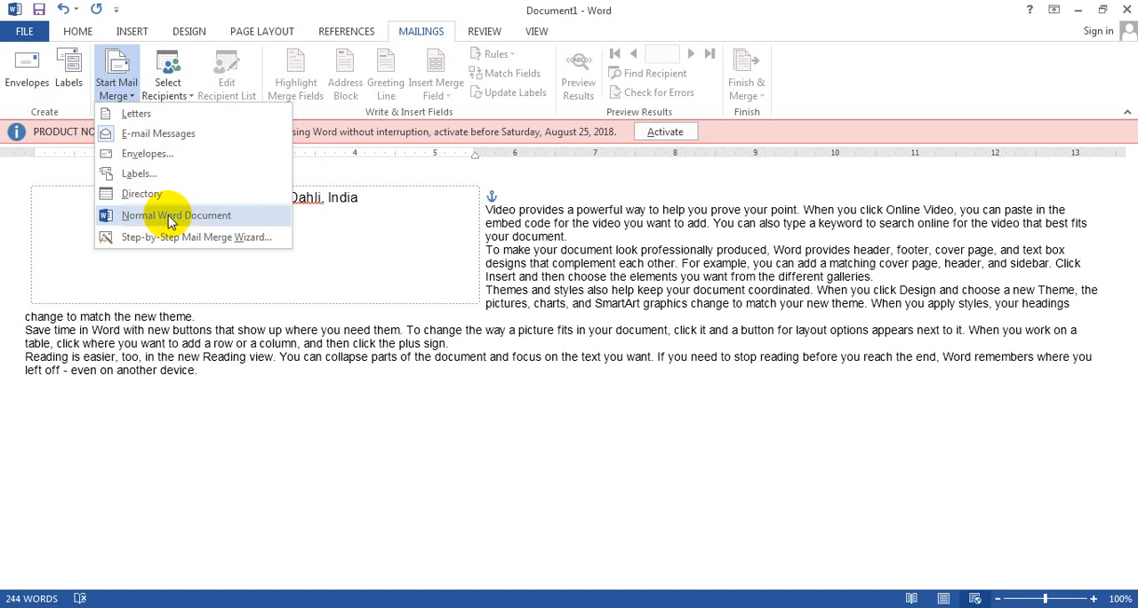
{"action": "left_click", "coordinate": [342, 349]}
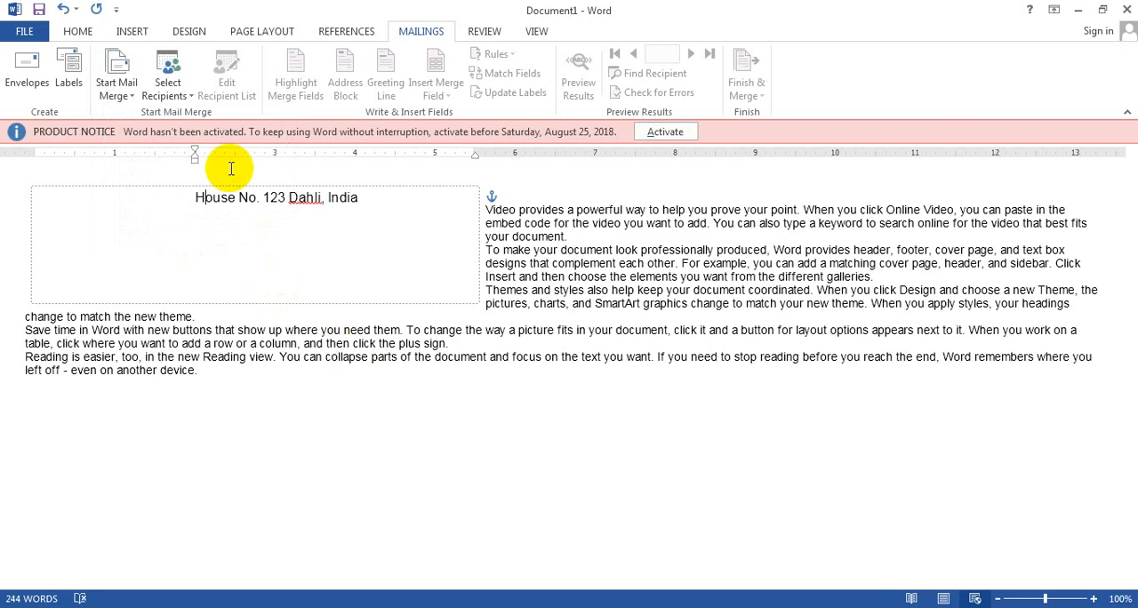
Start a new recipient list, delete the Company Name field from its columns, and discard the list.
{"action": "left_click", "coordinate": [179, 96]}
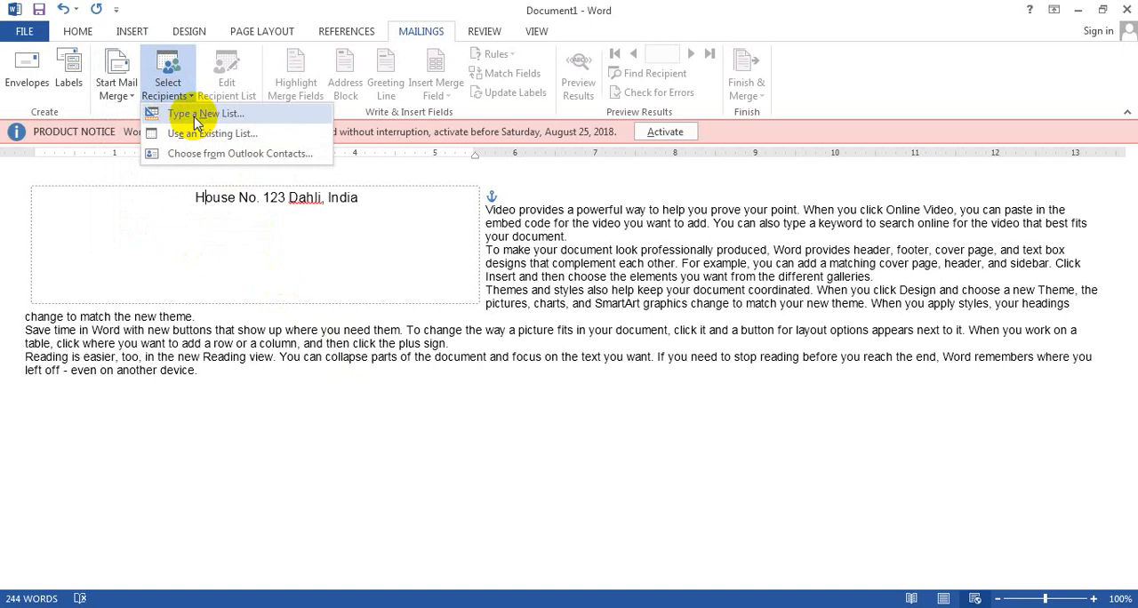
{"action": "left_click", "coordinate": [198, 115]}
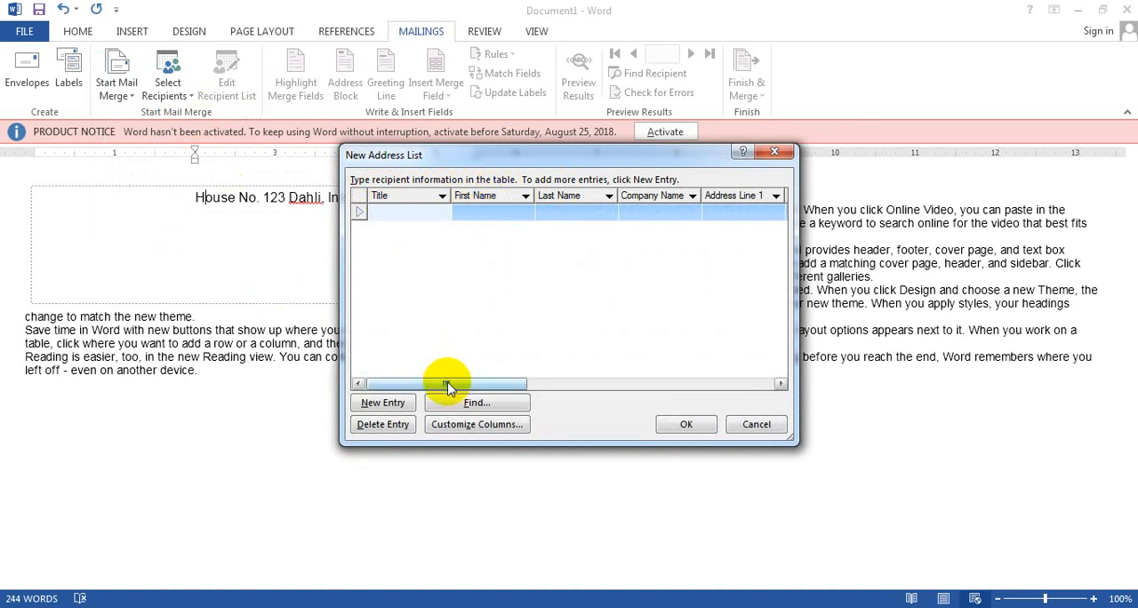
{"action": "mouse_move", "coordinate": [447, 384]}
{"action": "left_mouse_down"}
{"action": "mouse_move", "coordinate": [703, 384]}
{"action": "mouse_move", "coordinate": [741, 374]}
{"action": "mouse_move", "coordinate": [738, 360]}
{"action": "mouse_move", "coordinate": [687, 382]}
{"action": "mouse_move", "coordinate": [413, 367]}
{"action": "left_mouse_up"}
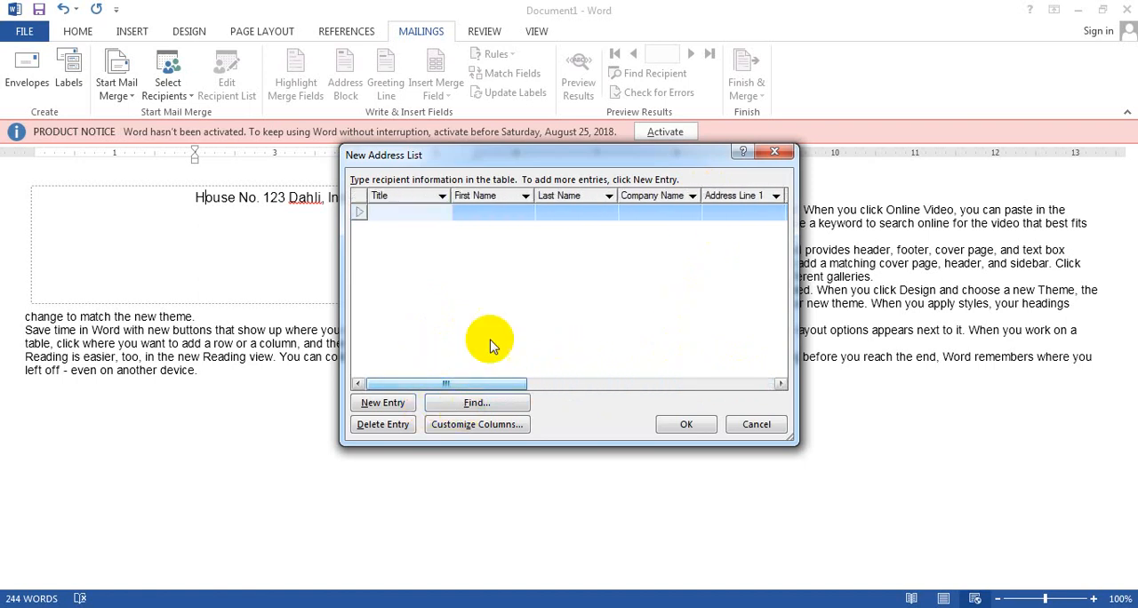
{"action": "left_click", "coordinate": [466, 426]}
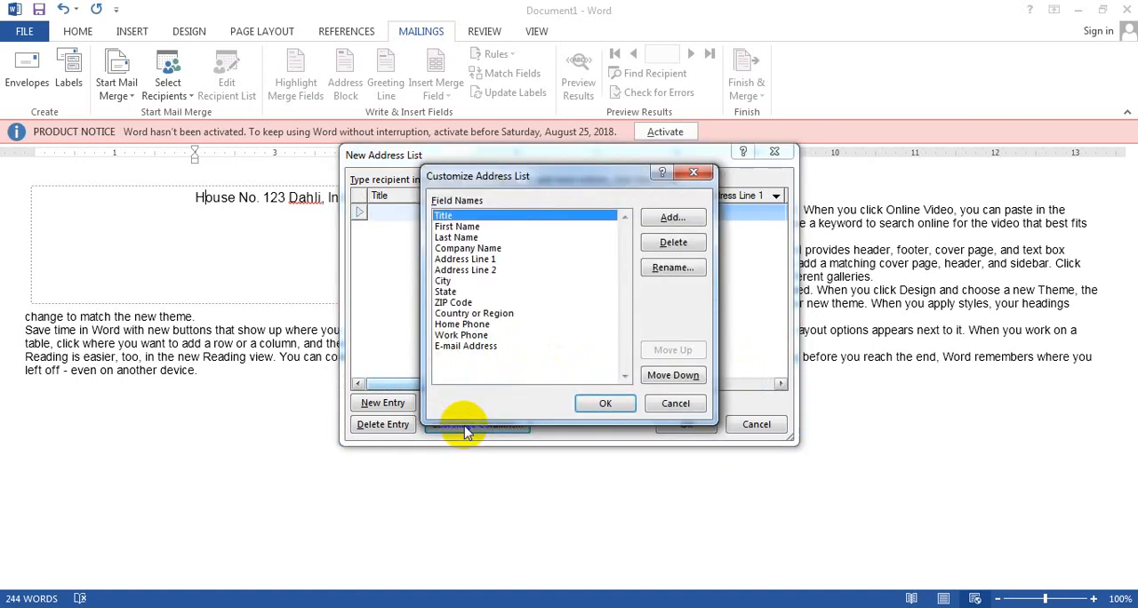
{"action": "left_click", "coordinate": [467, 346]}
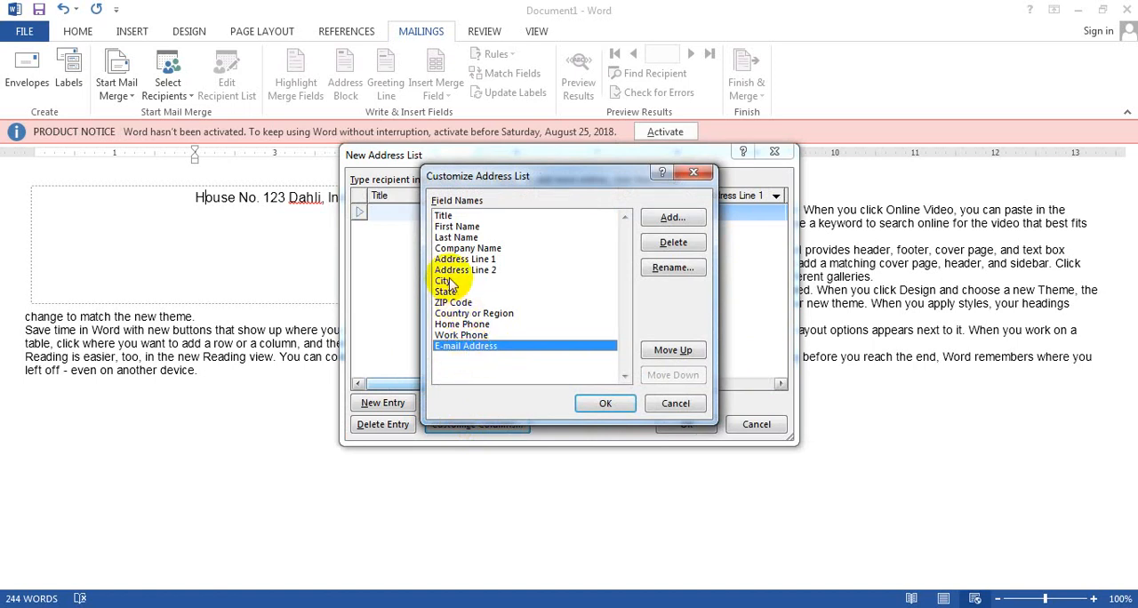
{"action": "left_click", "coordinate": [458, 249]}
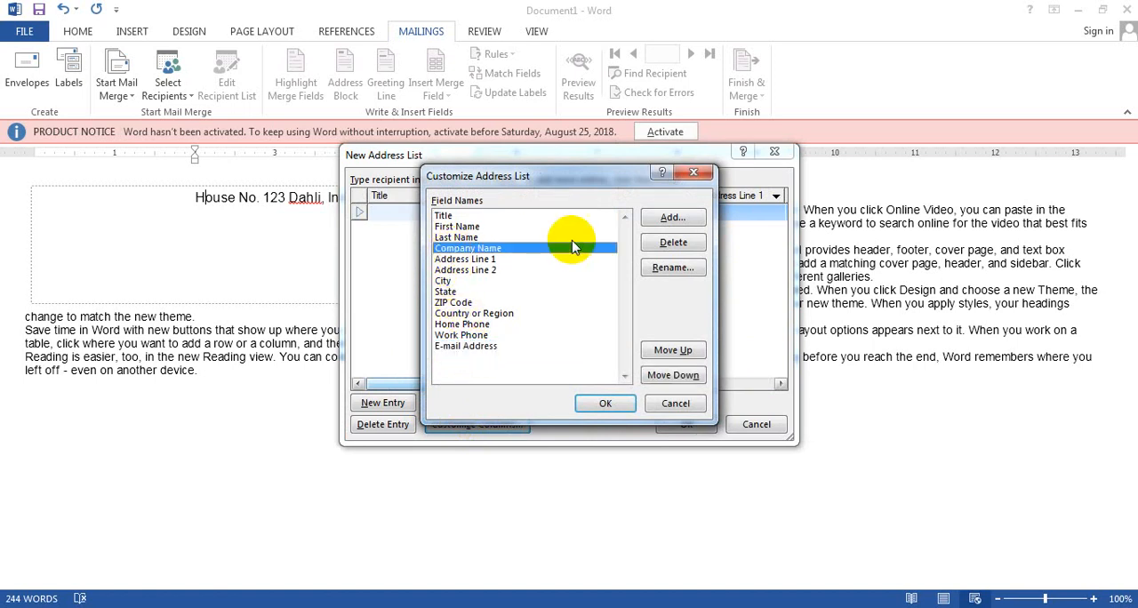
{"action": "left_click", "coordinate": [674, 242]}
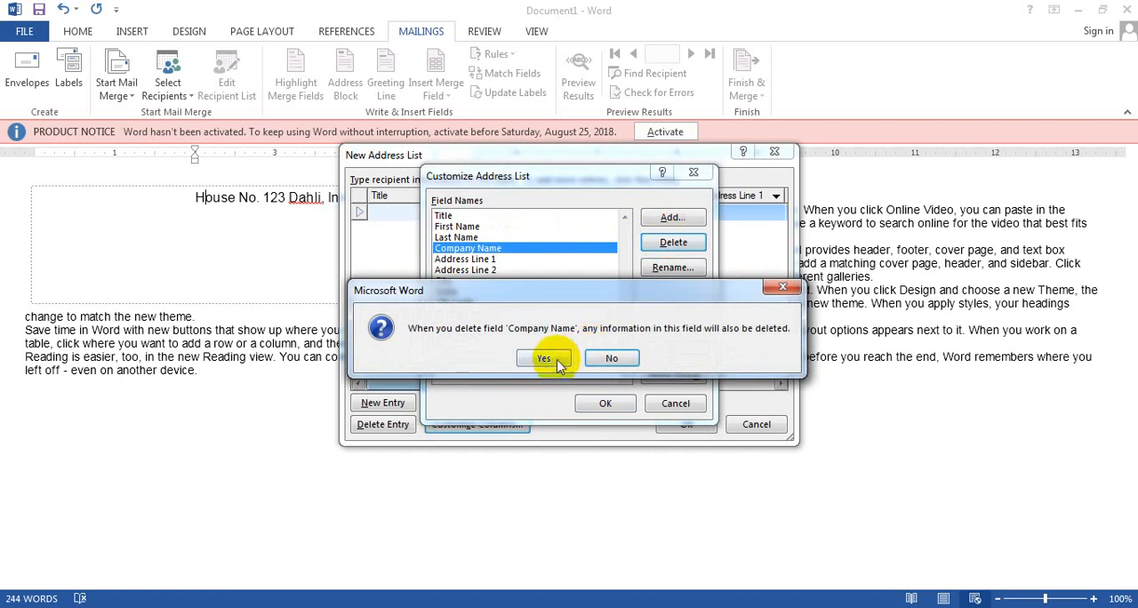
{"action": "left_click", "coordinate": [553, 361]}
{"action": "left_click", "coordinate": [604, 403]}
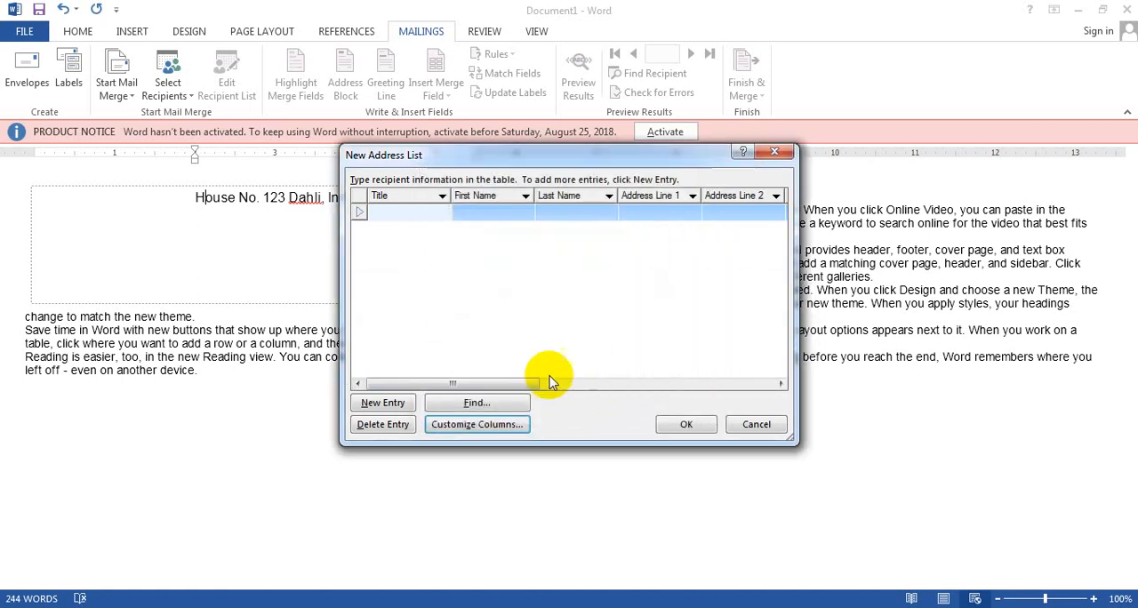
{"action": "mouse_move", "coordinate": [490, 381]}
{"action": "left_mouse_down"}
{"action": "mouse_move", "coordinate": [635, 410]}
{"action": "mouse_move", "coordinate": [495, 391]}
{"action": "left_mouse_up"}
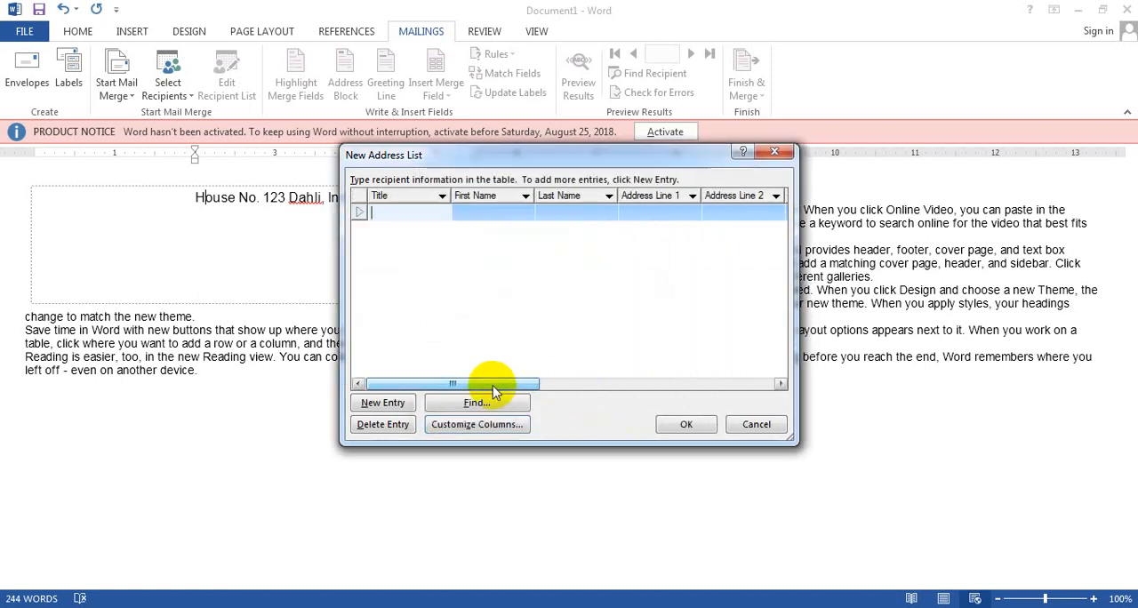
{"action": "left_click", "coordinate": [776, 428]}
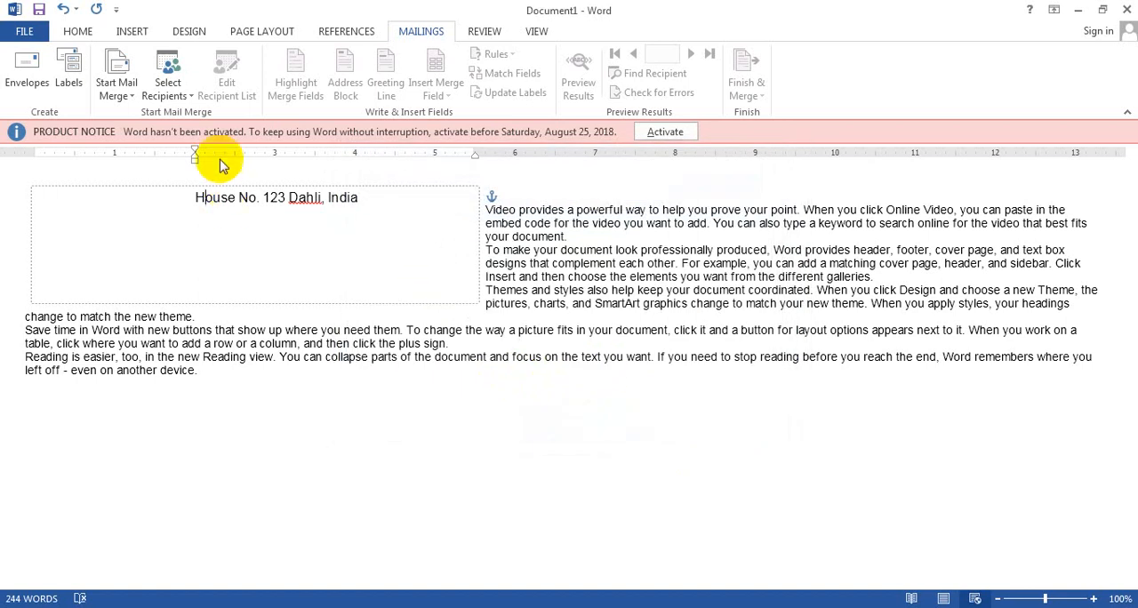
Start a new recipient list and enter the first recipient's title, first name and last name, with ABC as the company name.
{"action": "left_click", "coordinate": [167, 84]}
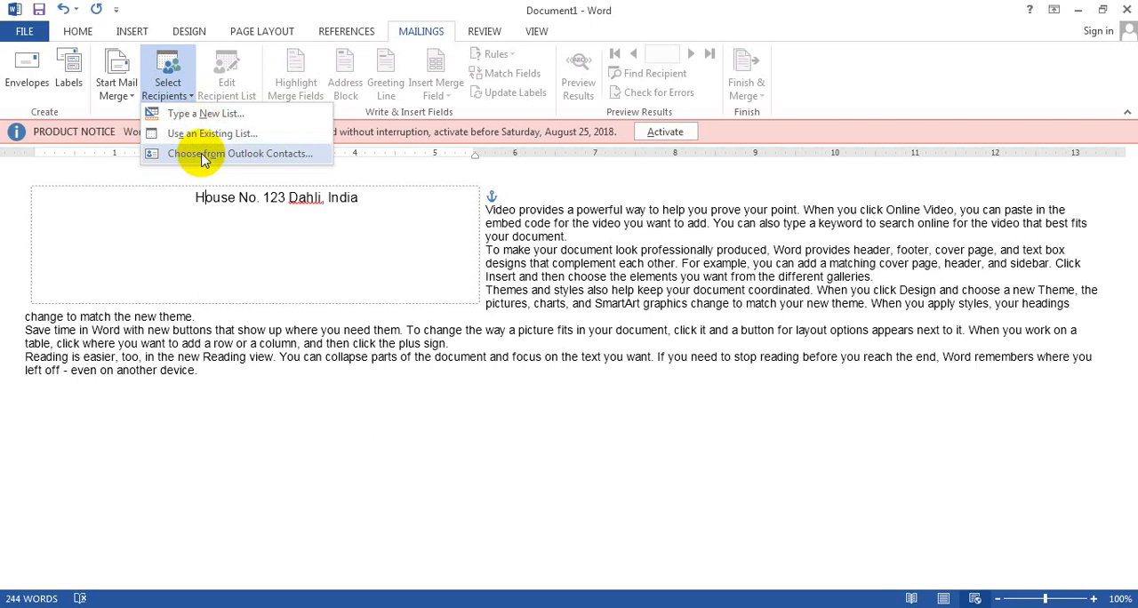
{"action": "left_click", "coordinate": [201, 114]}
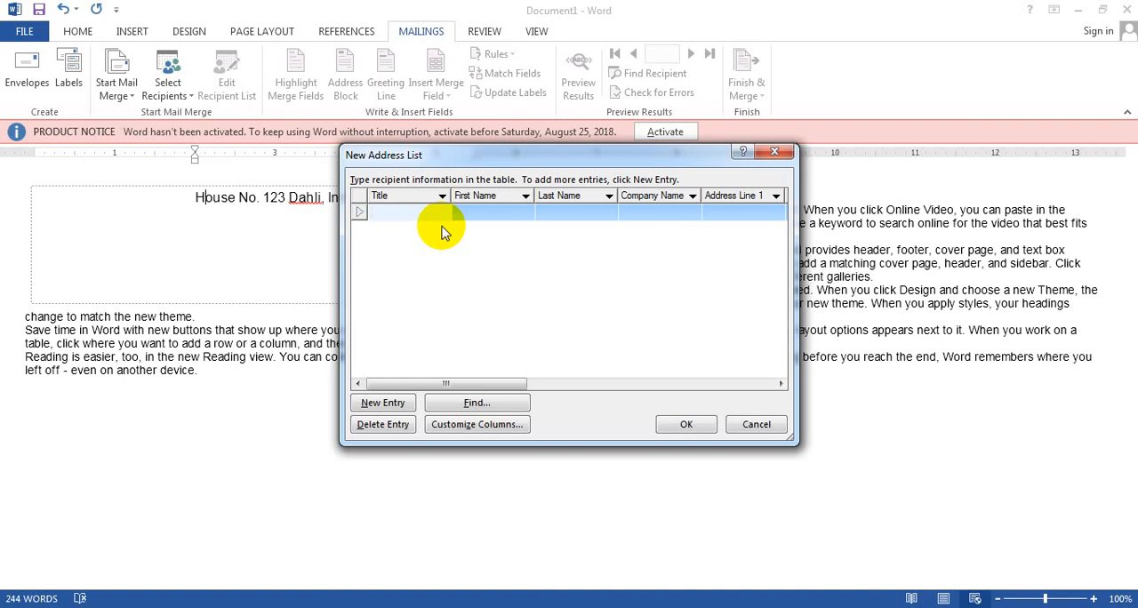
{"action": "type", "text": "Fahad"}
{"action": "key", "text": "Tab"}
{"action": "key", "text": "Tab"}
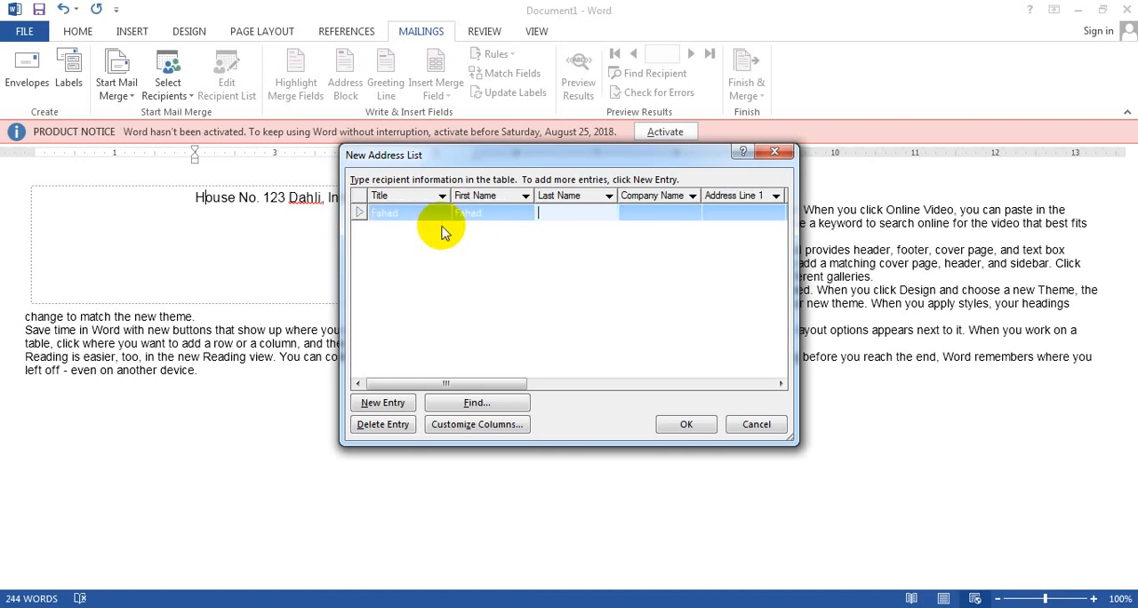
{"action": "key", "text": "Tab"}
{"action": "type", "text": "ABC"}
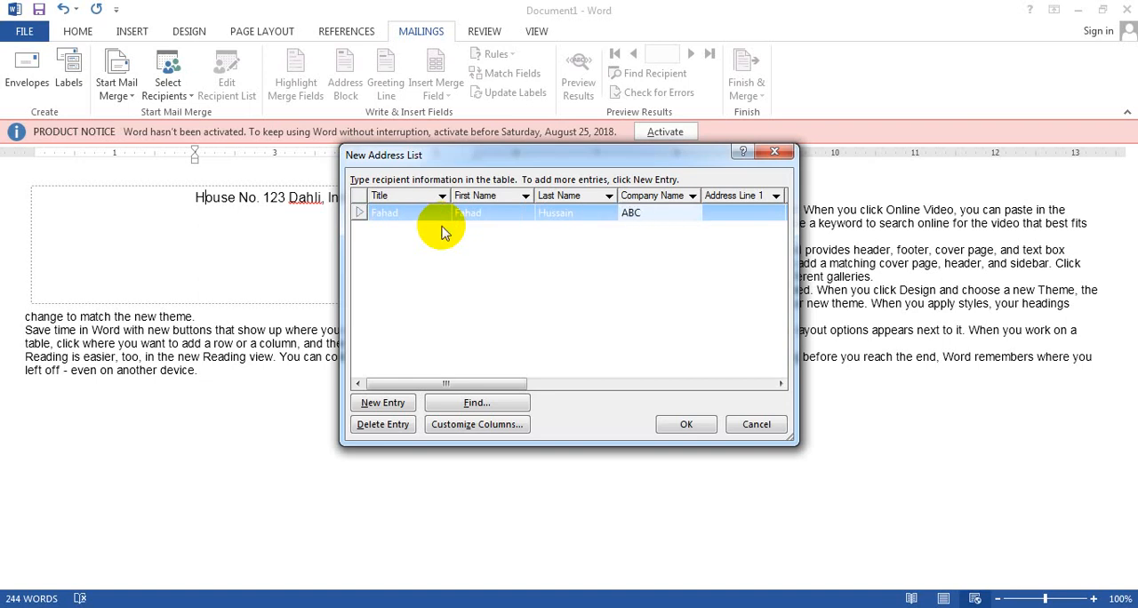
{"action": "key", "text": "Tab"}
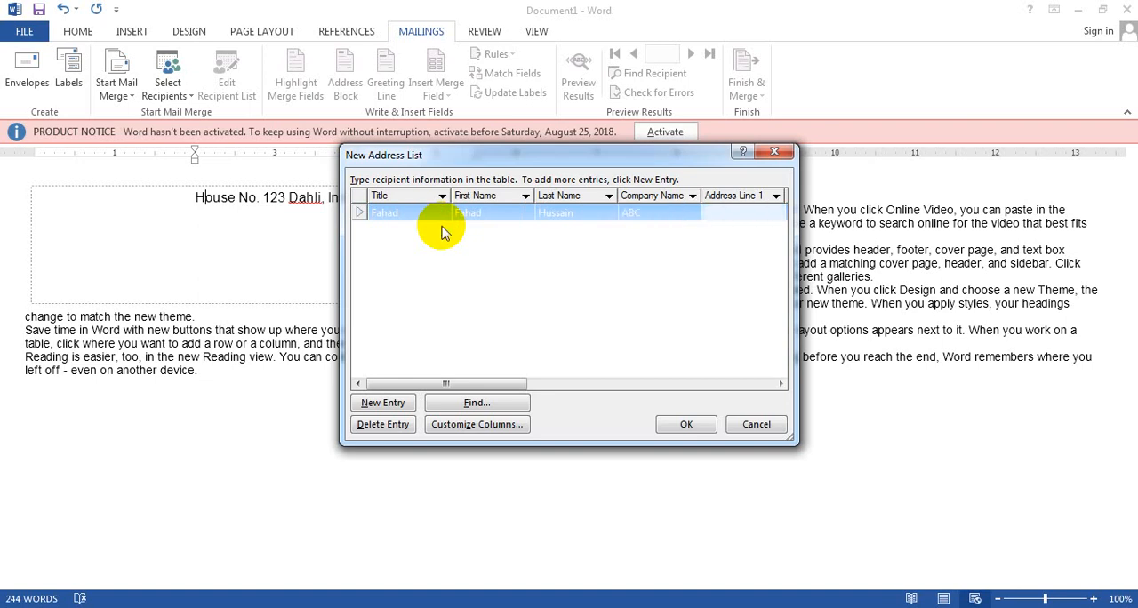
Fill in both address lines of the recipient entry with Dummy.
{"action": "type", "text": "Dummy"}
{"action": "key", "text": "Tab"}
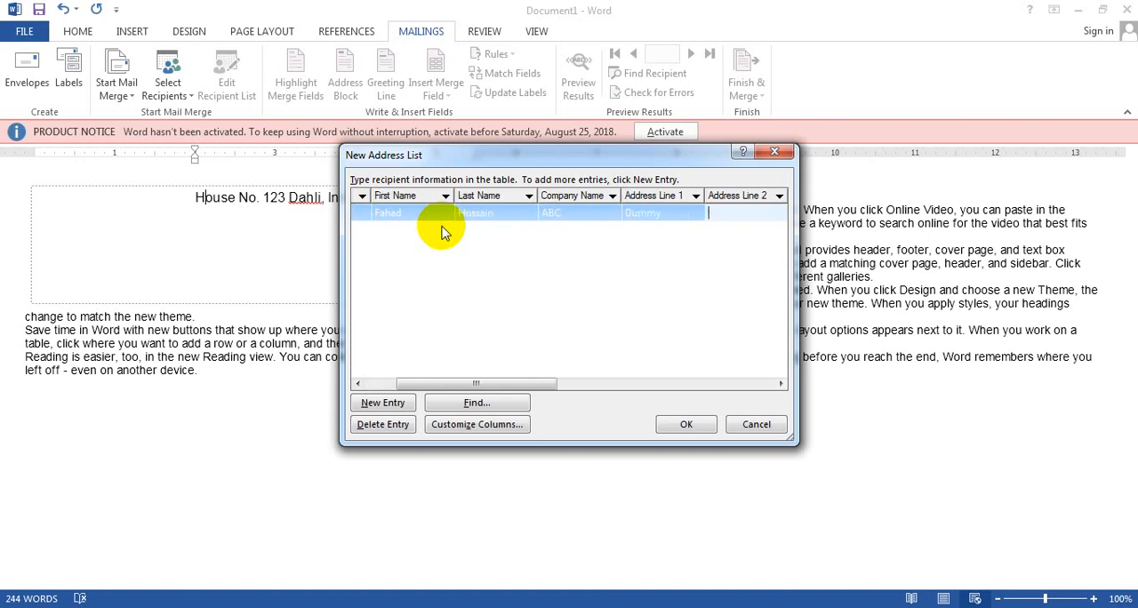
{"action": "type", "text": "Dummy"}
{"action": "key", "text": "Tab"}
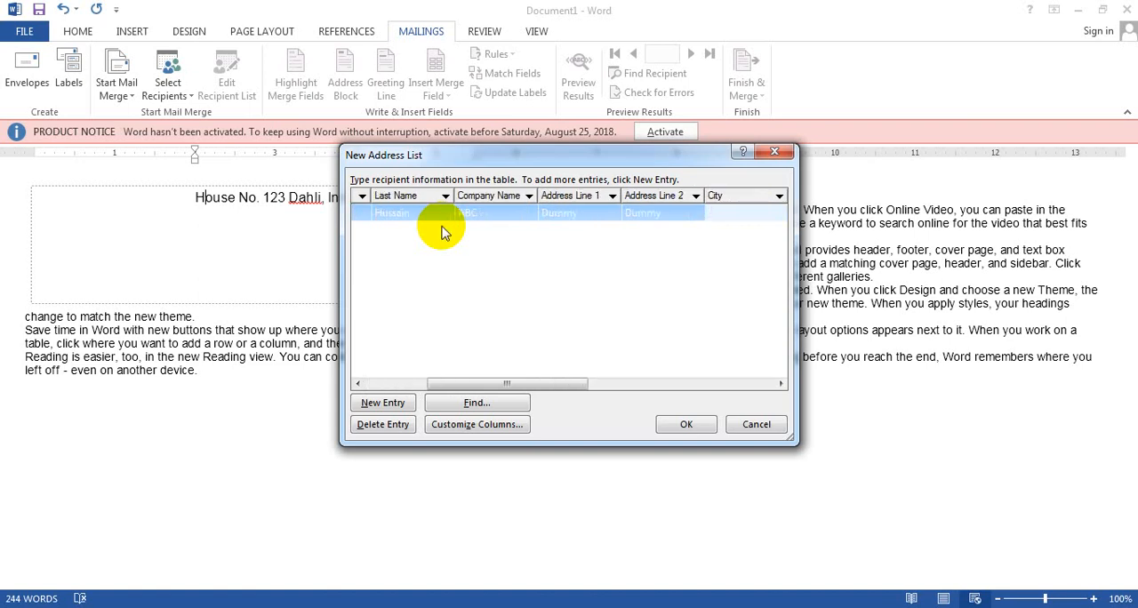
Enter the recipient's city, state, ZIP code and country in the same entry.
{"action": "type", "text": "Delhi"}
{"action": "key", "text": "Tab"}
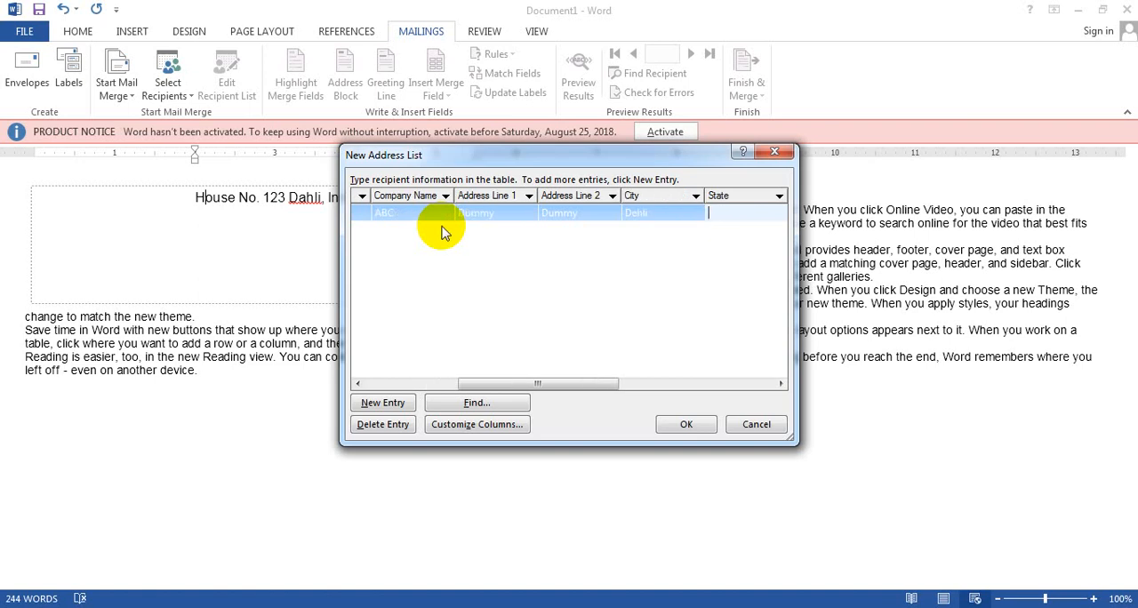
{"action": "type", "text": "Delhi"}
{"action": "key", "text": "Tab"}
{"action": "type", "text": "45000"}
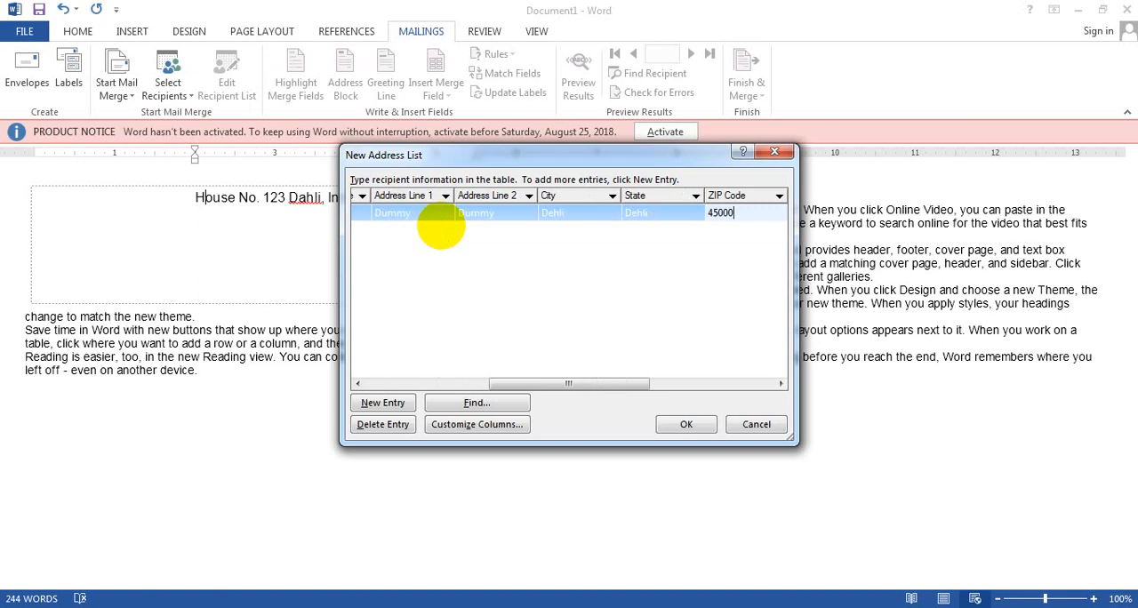
{"action": "key", "text": "Tab"}
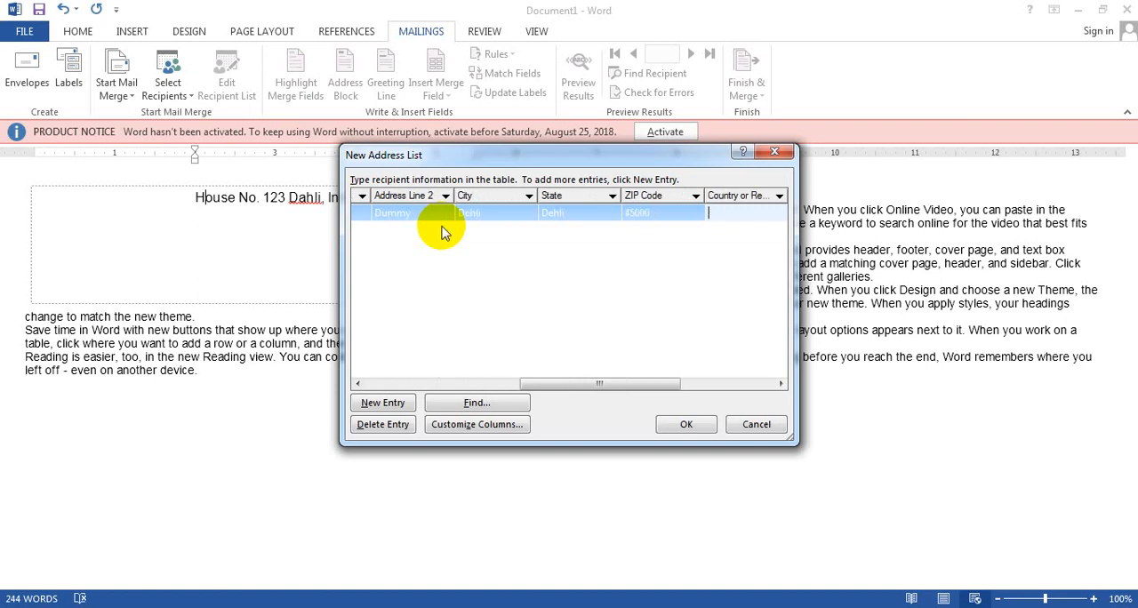
{"action": "type", "text": "India"}
{"action": "key", "text": "Tab"}
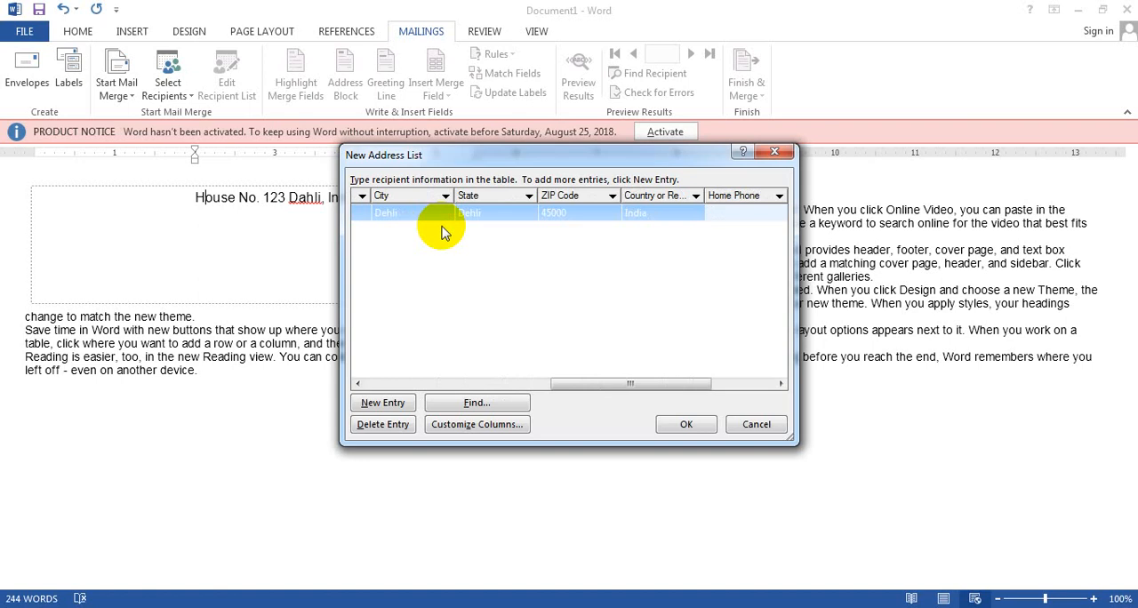
Complete the entry with the recipient's home phone number, work phone number and e-mail address.
{"action": "type", "text": "12345678"}
{"action": "key", "text": "Tab"}
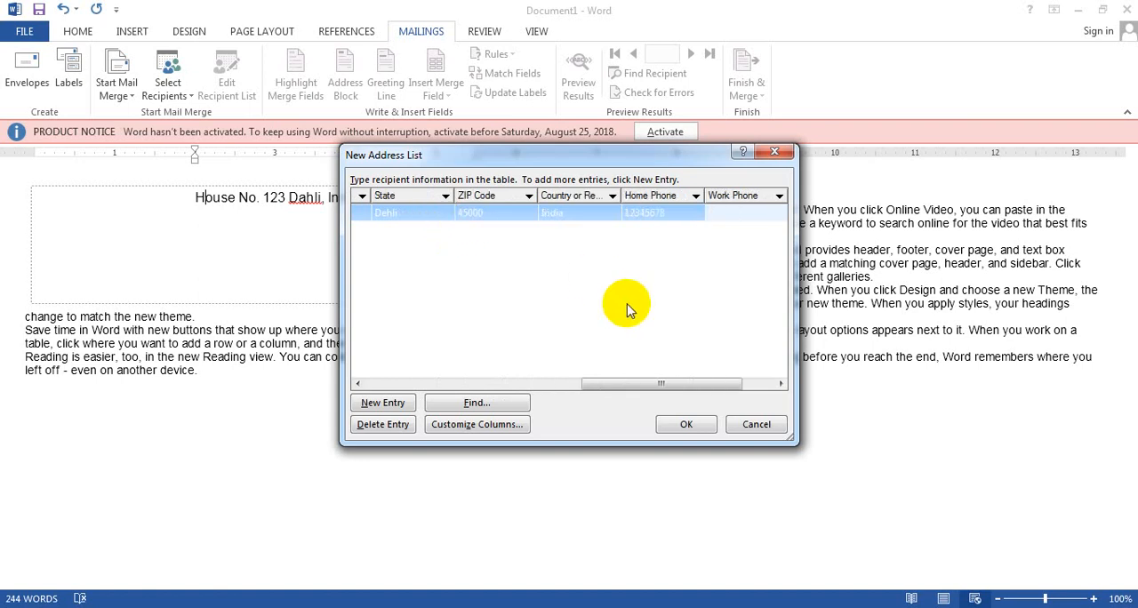
{"action": "type", "text": "1234567"}
{"action": "left_click_drag", "start_coordinate": [663, 386], "coordinate": [697, 389]}
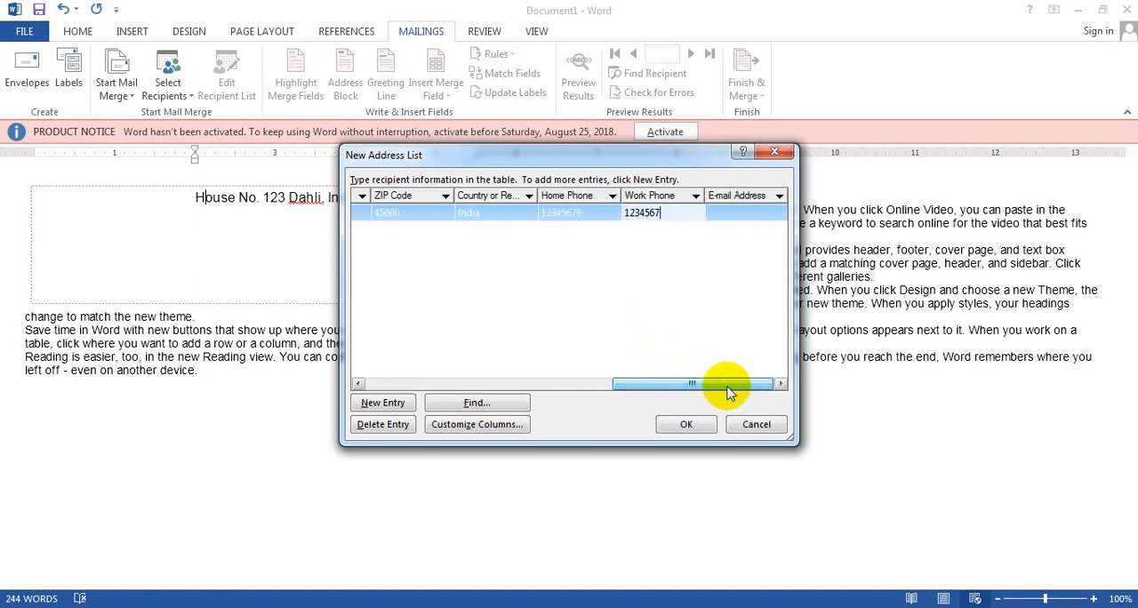
{"action": "left_click", "coordinate": [737, 219]}
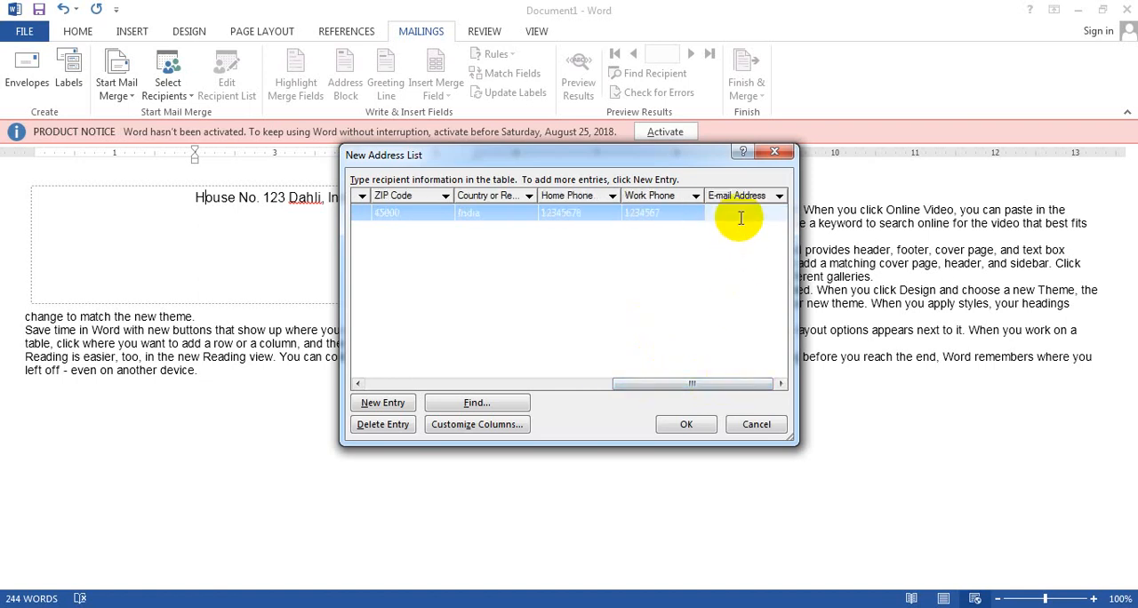
{"action": "key", "text": "Tab"}
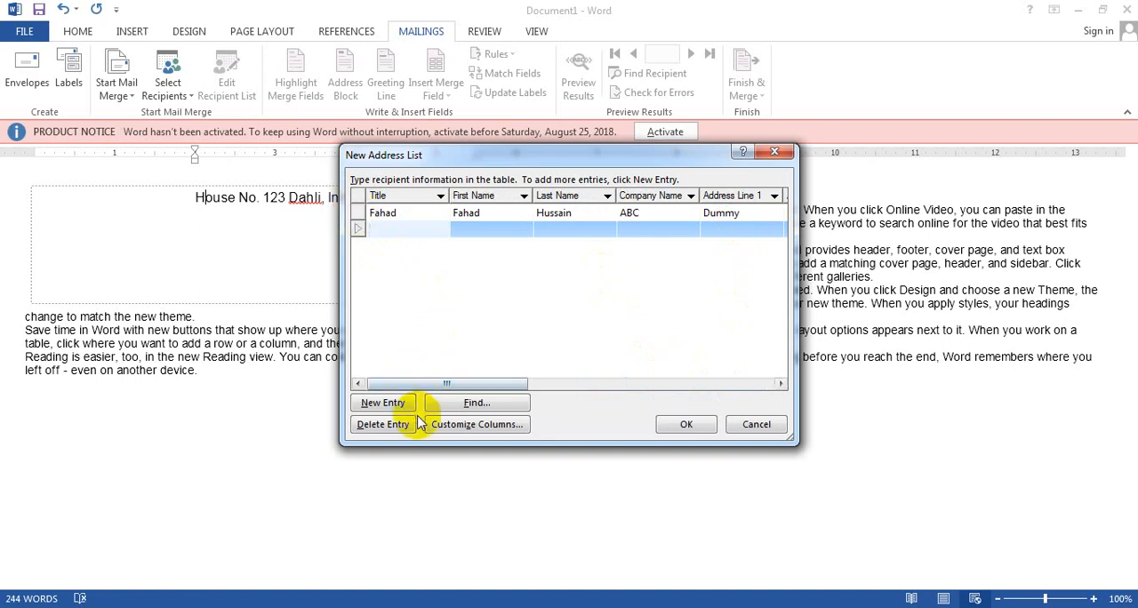
Add another blank entry, open and dismiss the entry search, and select the first recipient in the list.
{"action": "left_click", "coordinate": [394, 404]}
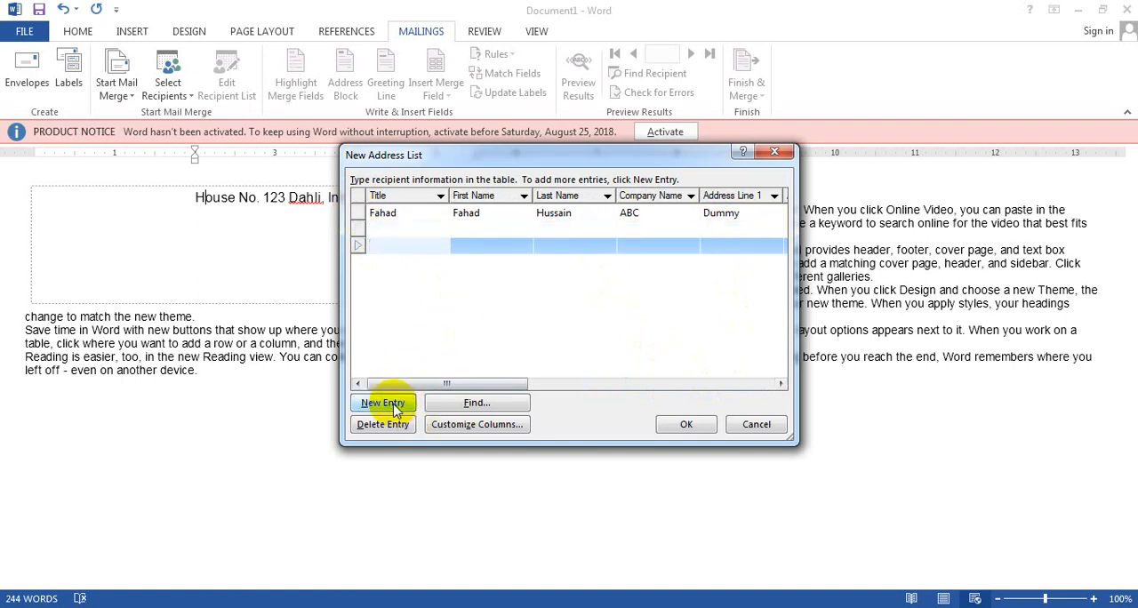
{"action": "left_click", "coordinate": [458, 407]}
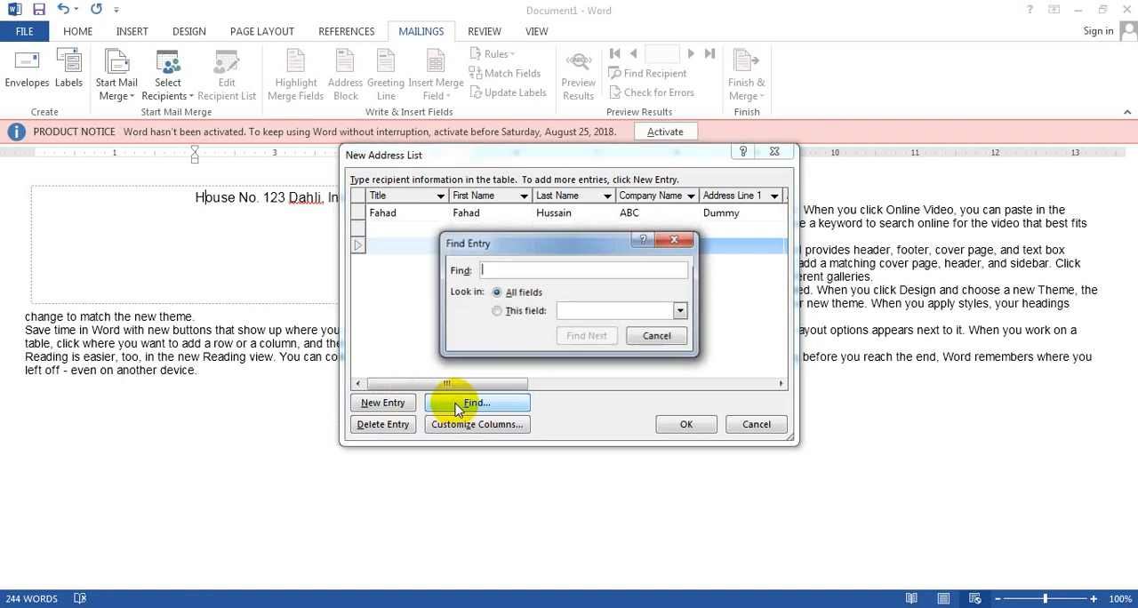
{"action": "left_click", "coordinate": [667, 336]}
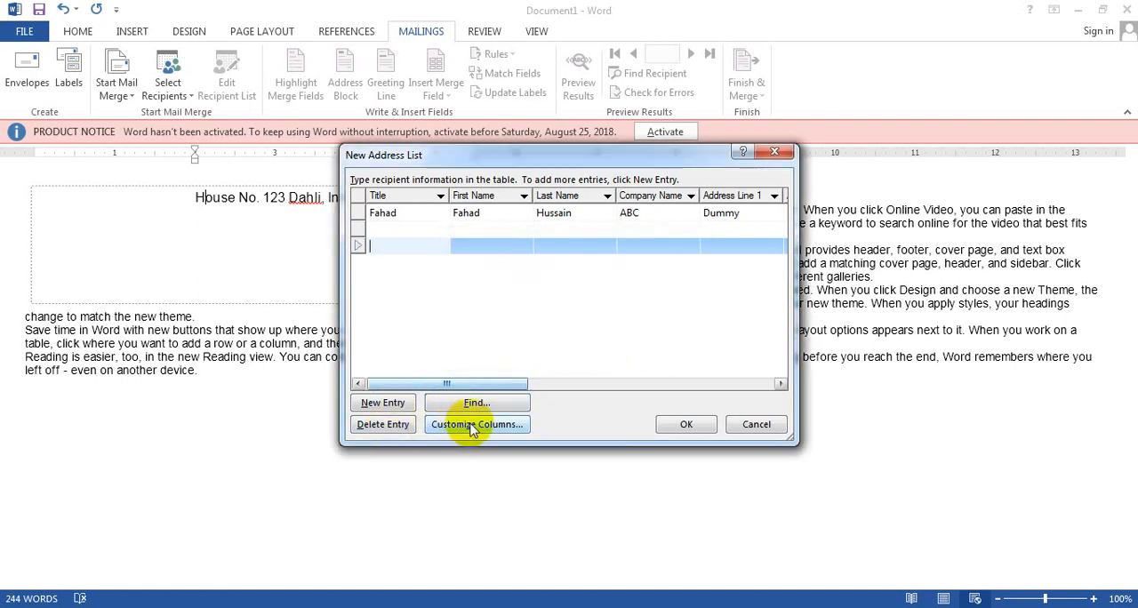
{"action": "left_click", "coordinate": [358, 213]}
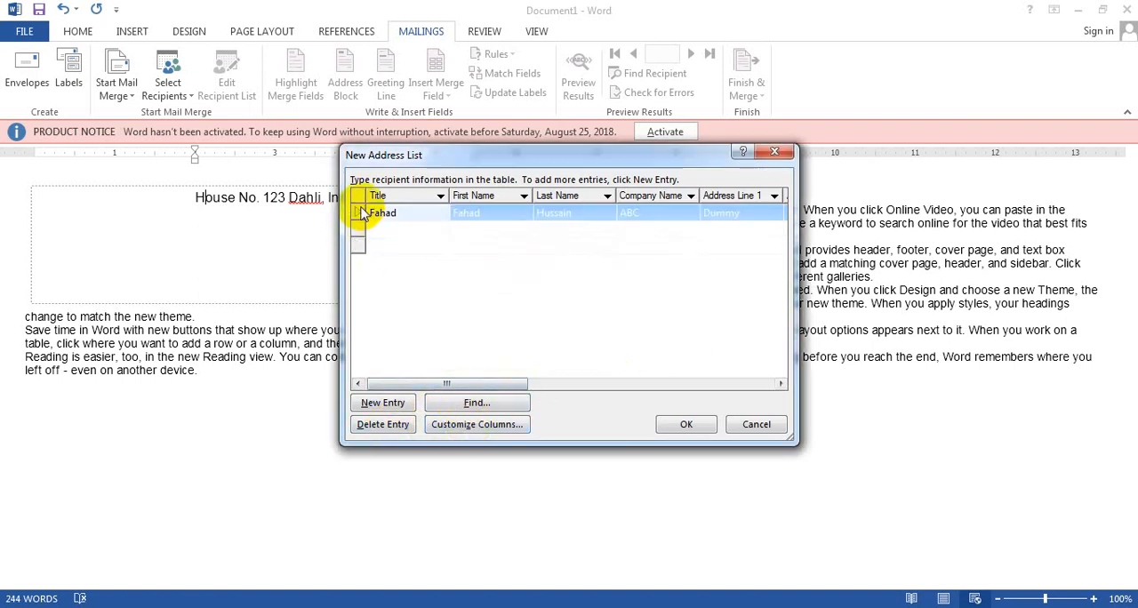
Confirm the address list and save it to the Desktop as MyownListForMail.
{"action": "left_click", "coordinate": [676, 424]}
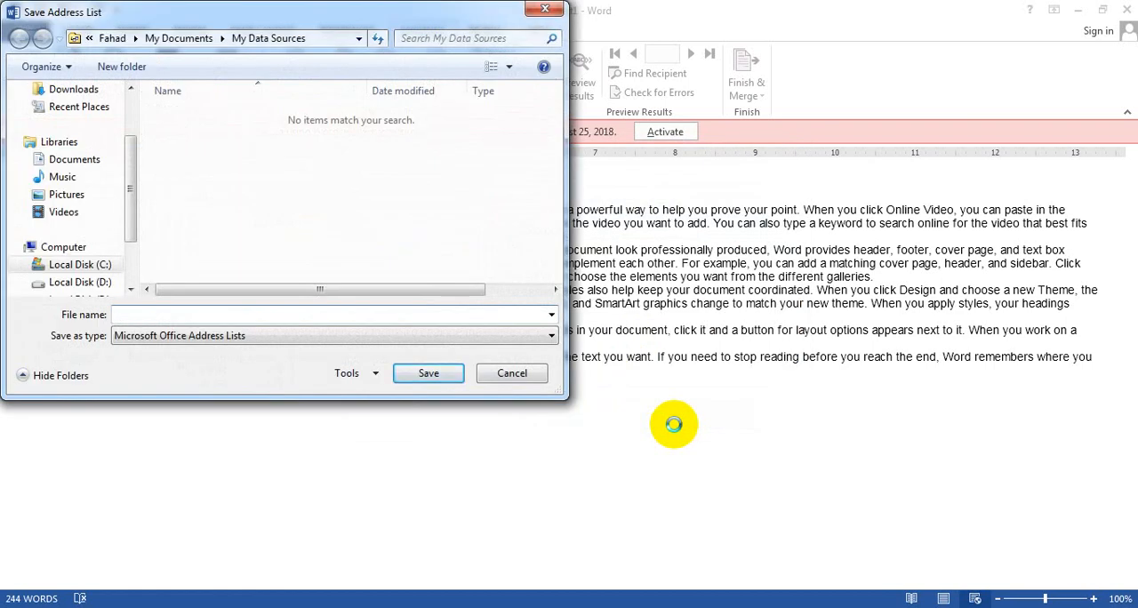
{"action": "left_click", "coordinate": [76, 169]}
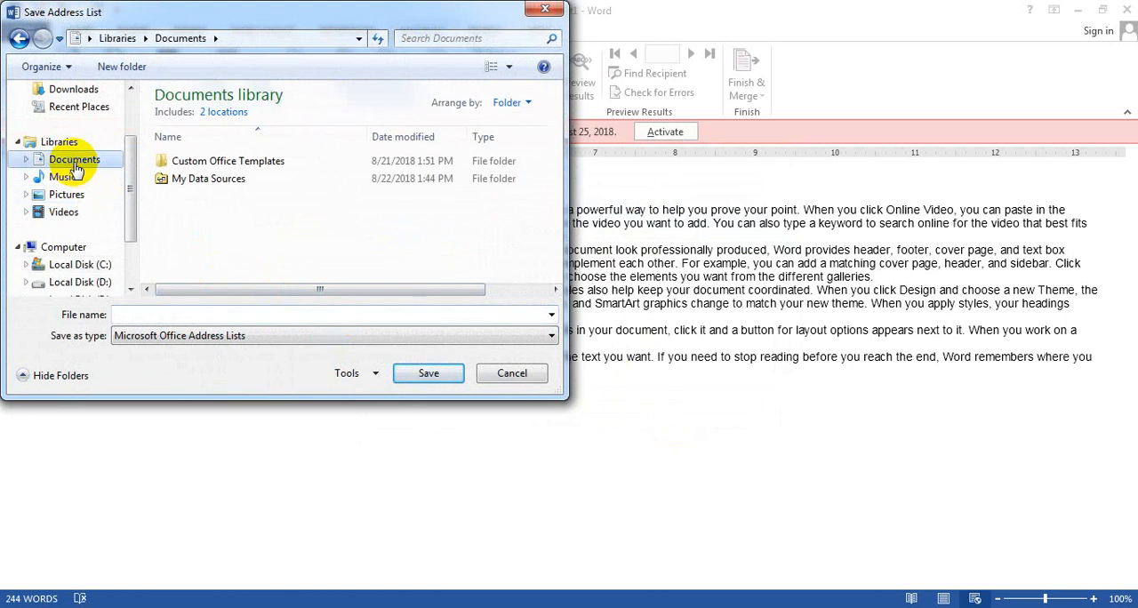
{"action": "left_click_drag", "start_coordinate": [133, 178], "coordinate": [132, 138]}
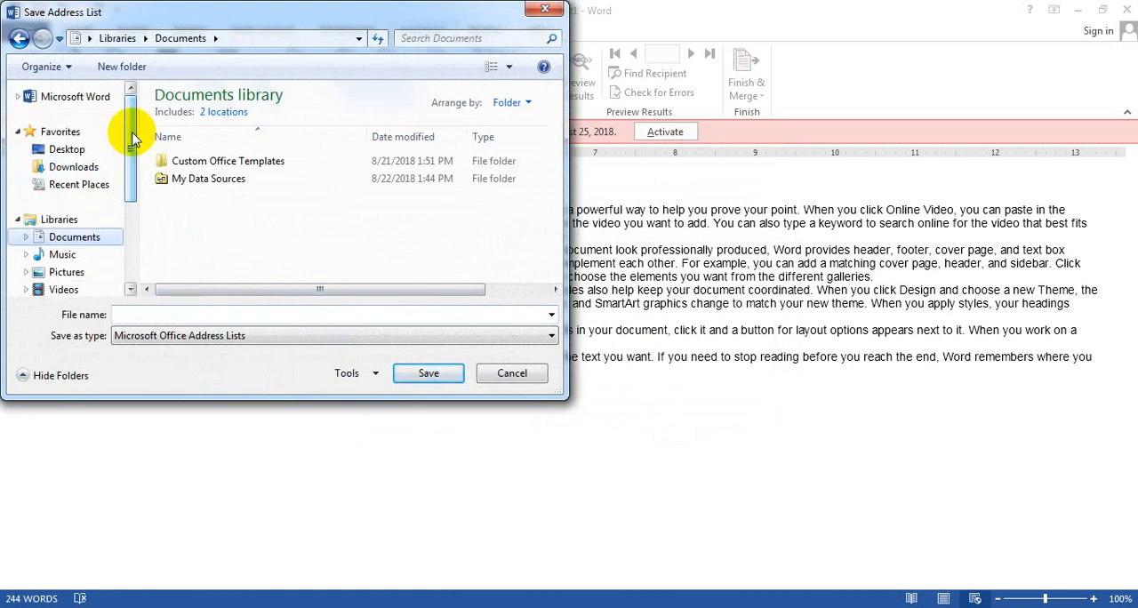
{"action": "left_click", "coordinate": [73, 150]}
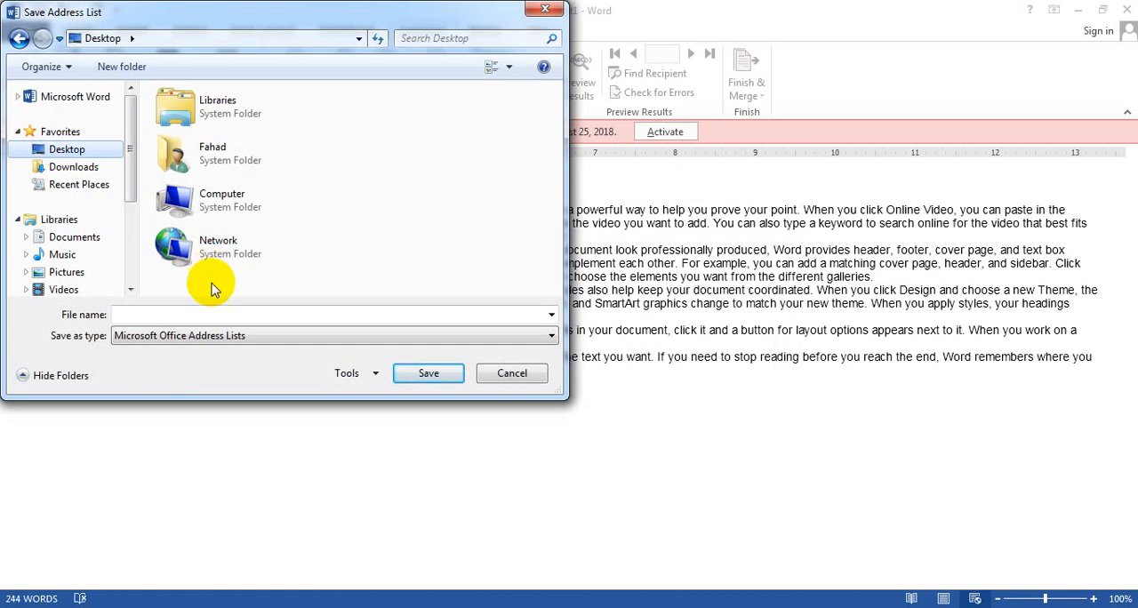
{"action": "left_click", "coordinate": [224, 316]}
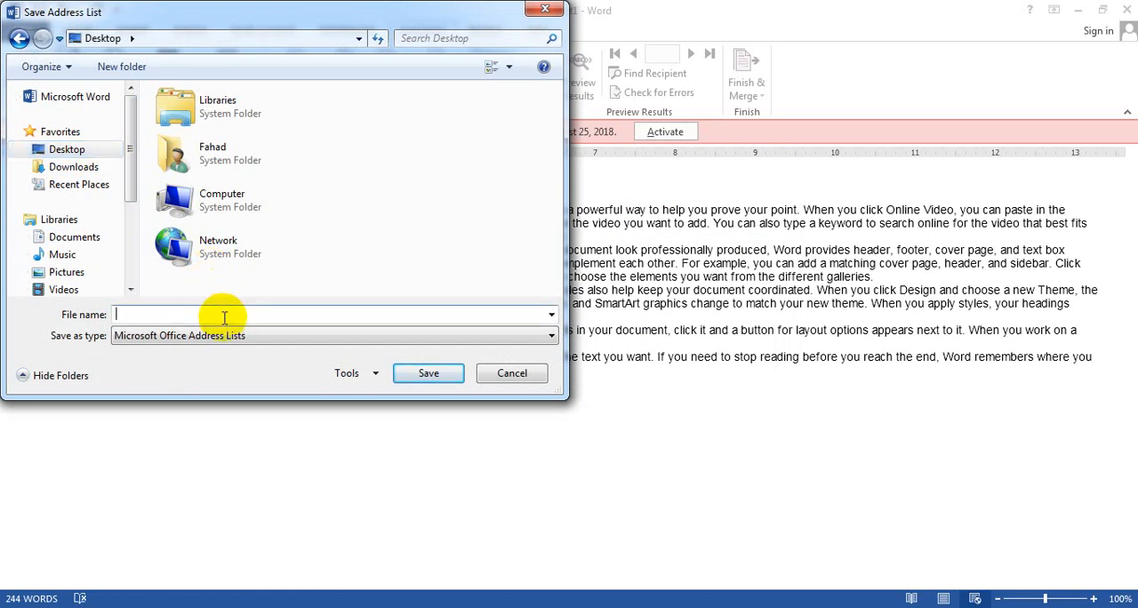
{"action": "type", "text": "l"}
{"action": "key", "text": "BackSpace"}
{"action": "type", "text": "MyownListForMail"}
{"action": "left_click", "coordinate": [406, 372]}
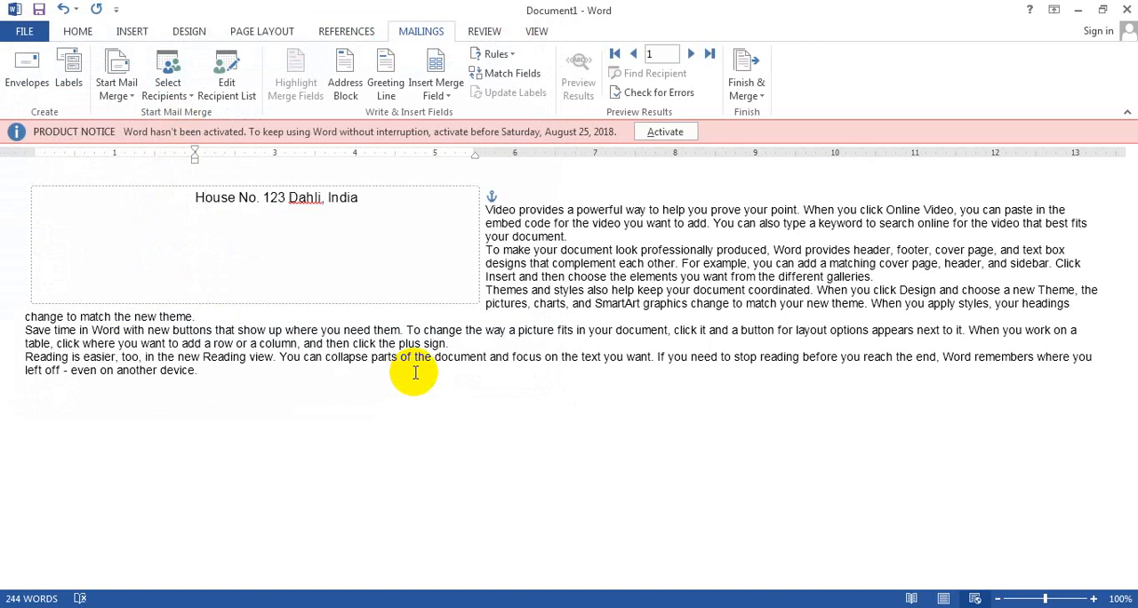
Show the desktop, move the MyownListForMail file to an empty area, and return to the Word document.
{"action": "left_click", "coordinate": [1078, 10]}
{"action": "left_click", "coordinate": [376, 225]}
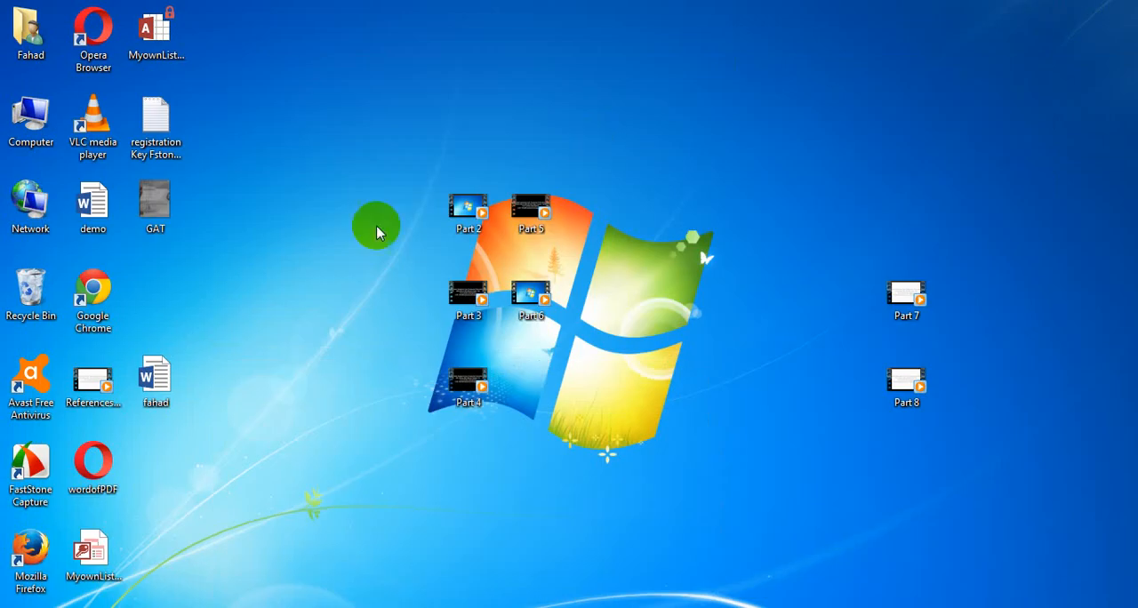
{"action": "left_click_drag", "start_coordinate": [94, 551], "coordinate": [309, 165]}
{"action": "left_click_drag", "start_coordinate": [233, 68], "coordinate": [349, 216]}
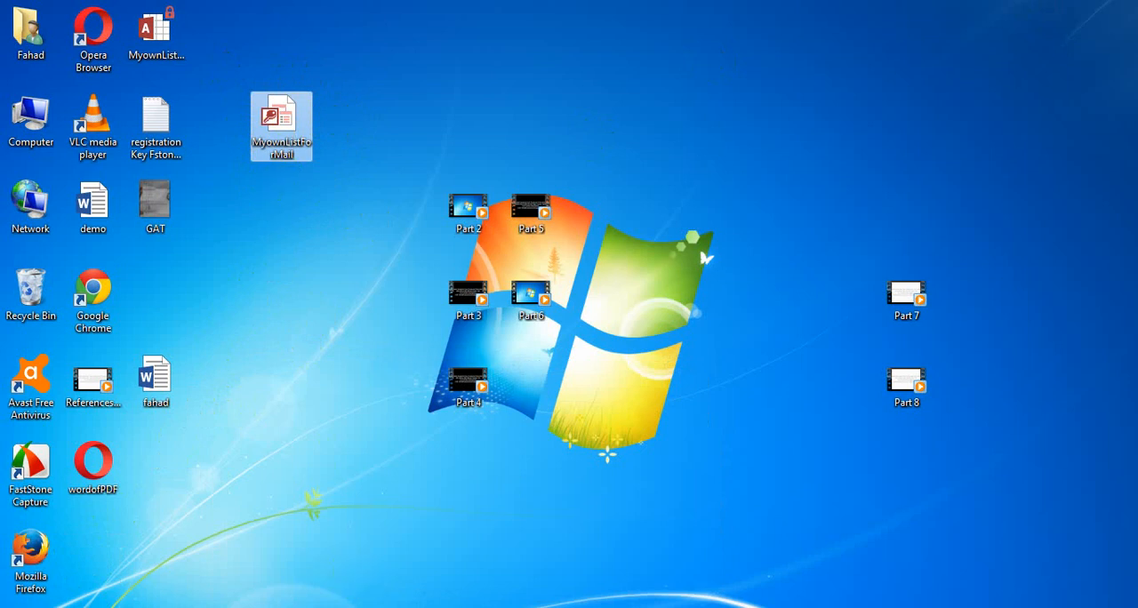
{"action": "left_click", "coordinate": [377, 607]}
{"action": "left_click", "coordinate": [319, 560]}
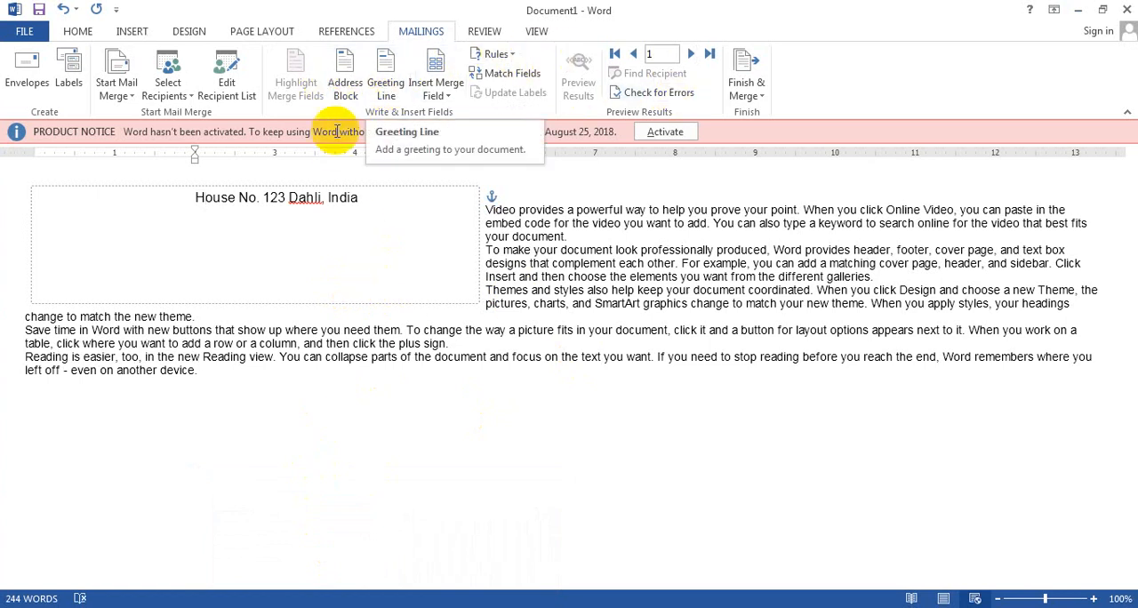
Insert an address block below the envelope address, using the name format with both partners' first names and a shared surname.
{"action": "left_click", "coordinate": [297, 270]}
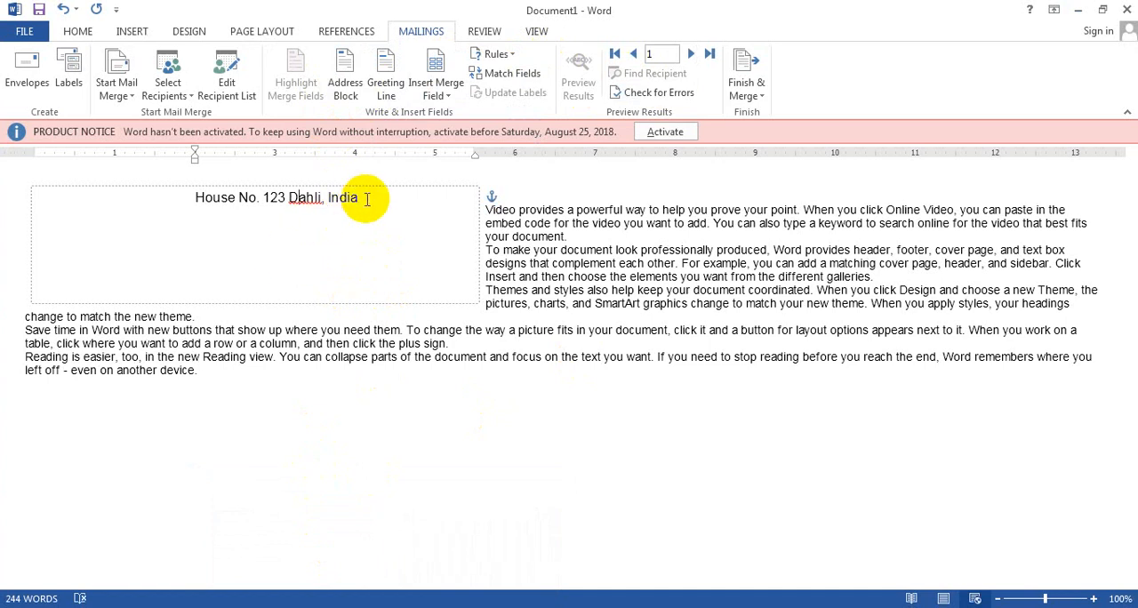
{"action": "left_click", "coordinate": [345, 89]}
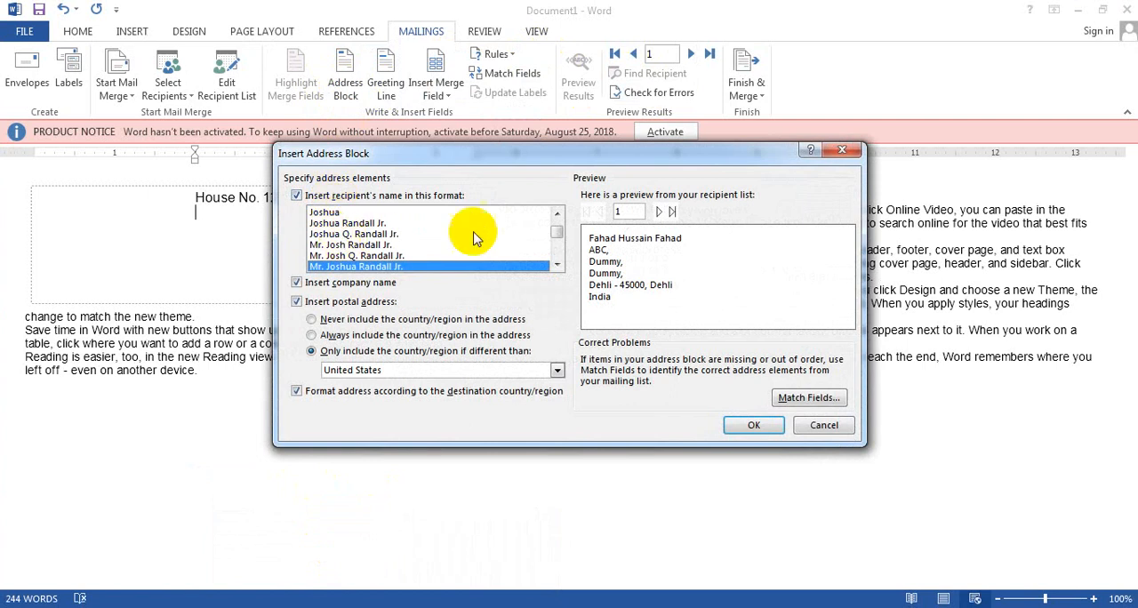
{"action": "left_click", "coordinate": [554, 233]}
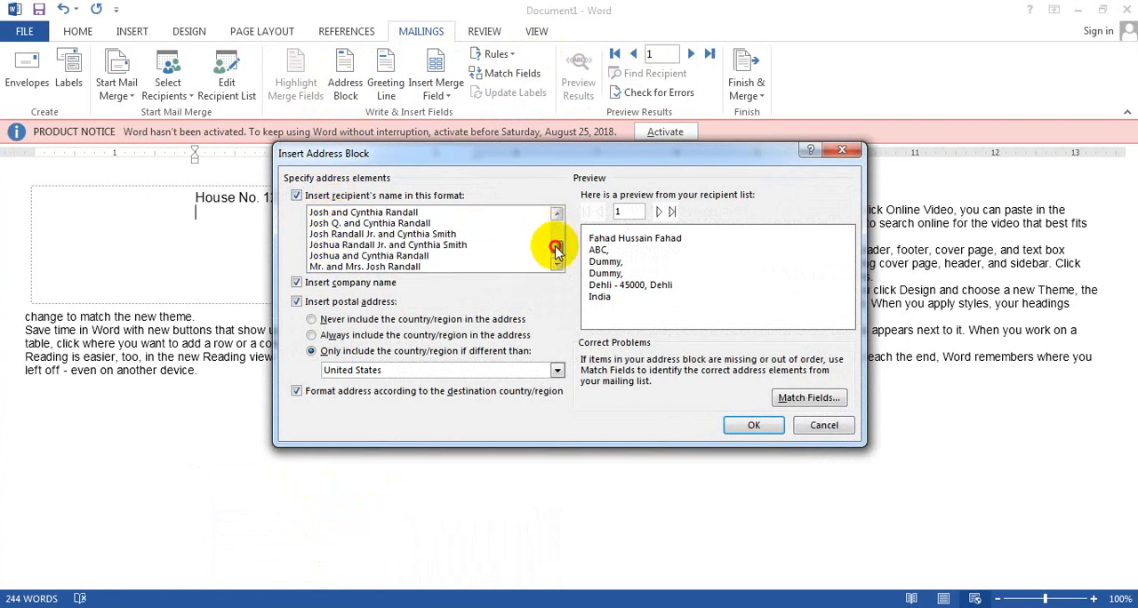
{"action": "left_click", "coordinate": [391, 256]}
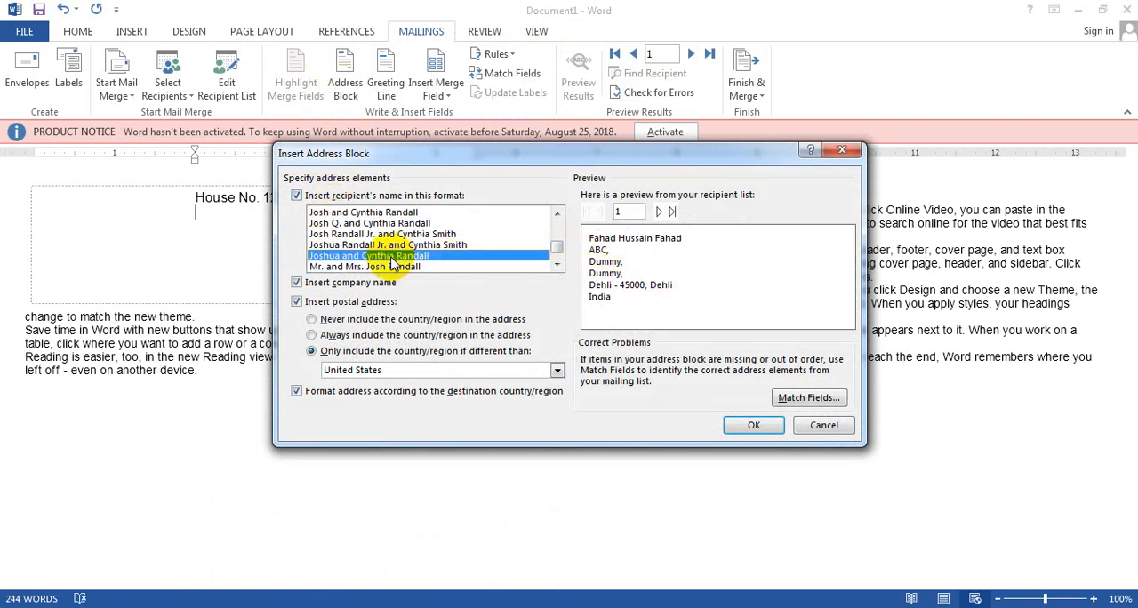
{"action": "left_click", "coordinate": [752, 423]}
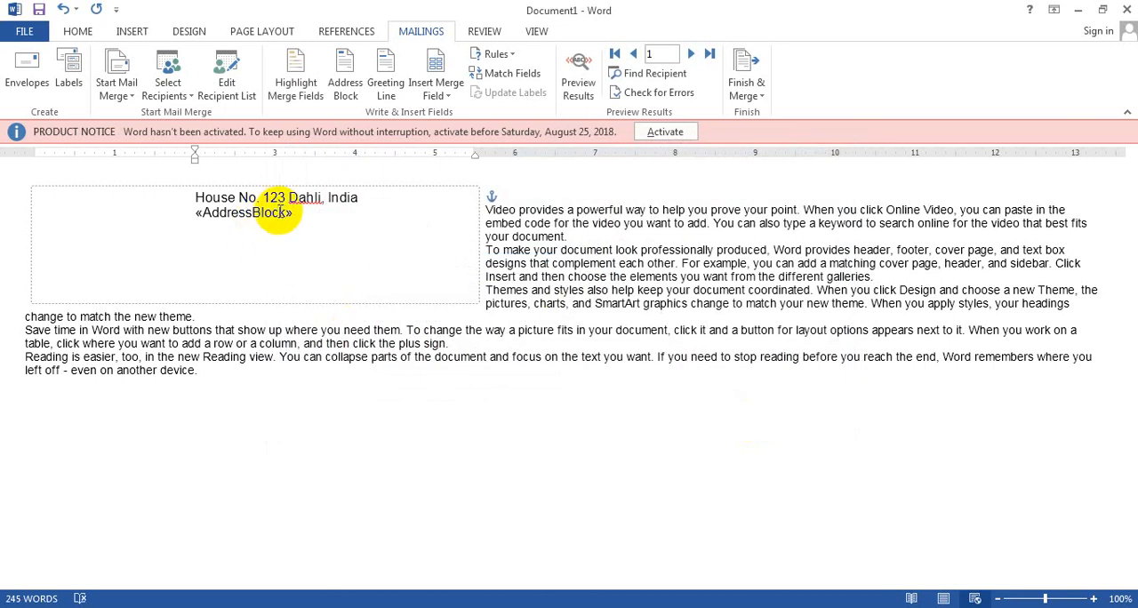
Replace the address block placeholder text below the envelope address with "Dummy Address".
{"action": "left_click", "coordinate": [283, 213]}
{"action": "double_click", "coordinate": [283, 213]}
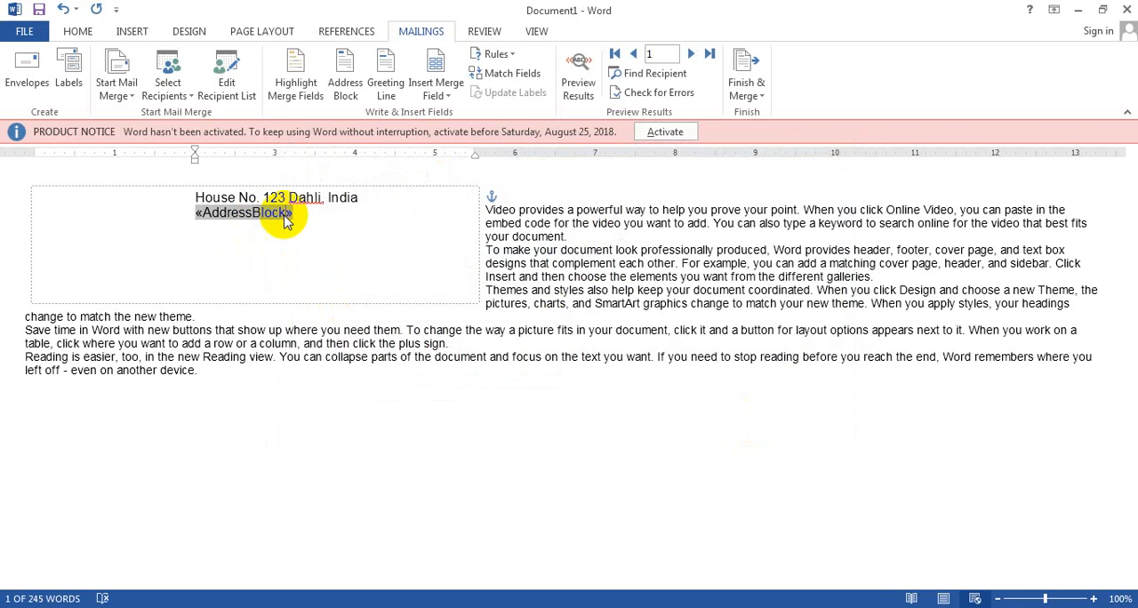
{"action": "left_click", "coordinate": [282, 215]}
{"action": "left_click_drag", "start_coordinate": [281, 216], "coordinate": [202, 232]}
{"action": "type", "text": "Dummy »"}
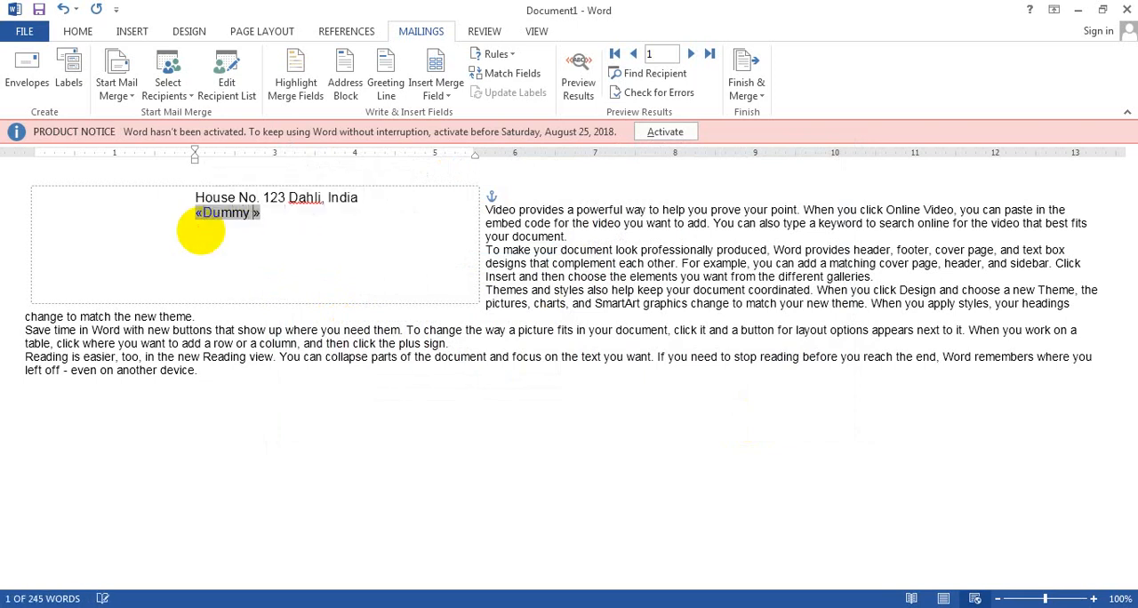
{"action": "type", "text": "Dale"}
{"action": "key", "text": "BackSpace"}
{"action": "key", "text": "BackSpace"}
{"action": "key", "text": "BackSpace"}
{"action": "key", "text": "BackSpace"}
{"action": "type", "text": "A"}
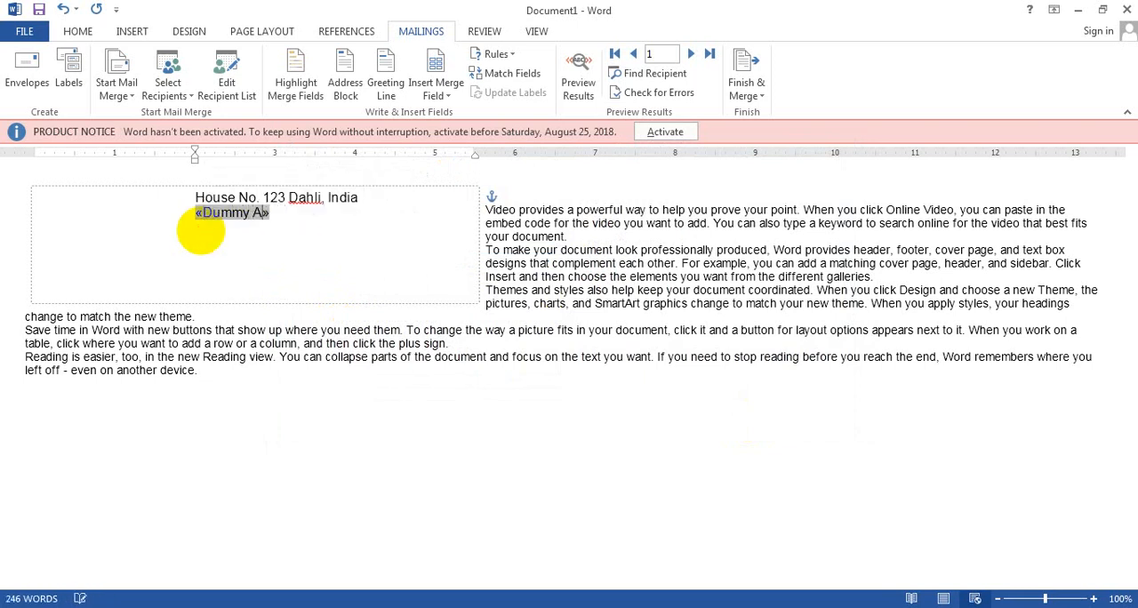
{"action": "type", "text": "ddress"}
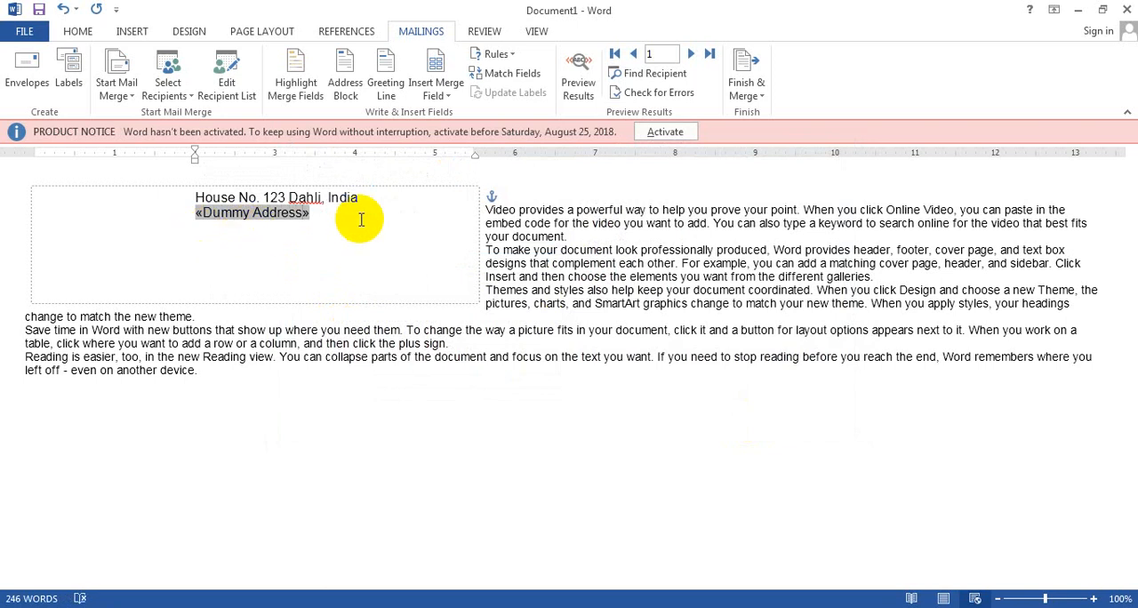
Place the cursor after the address block field and switch merge field highlighting on and back off.
{"action": "left_click", "coordinate": [367, 220]}
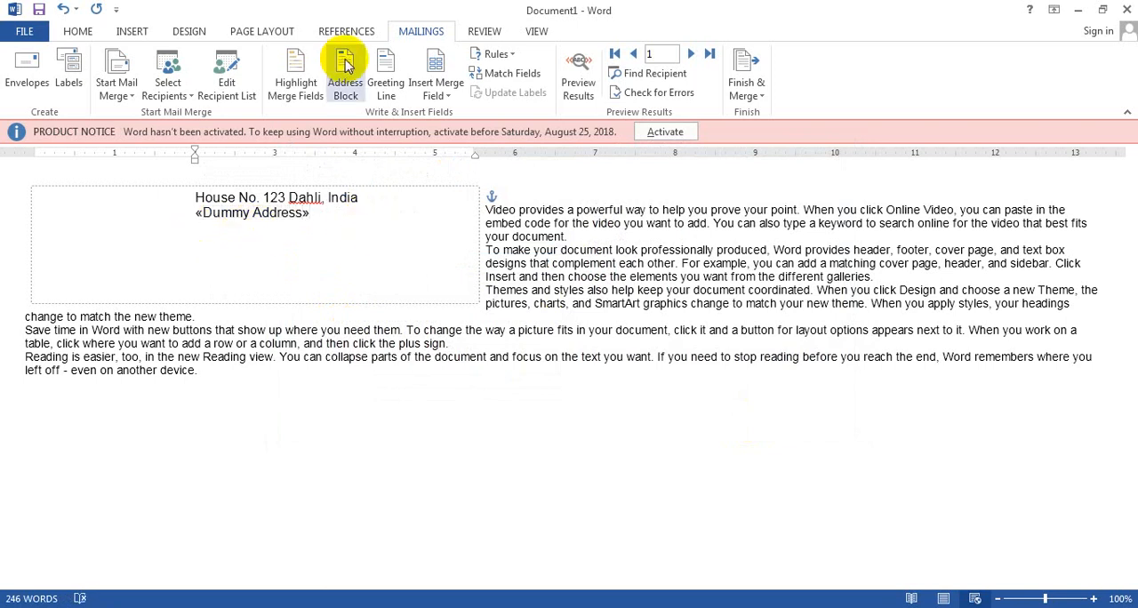
{"action": "left_click", "coordinate": [311, 93]}
{"action": "left_click", "coordinate": [311, 94]}
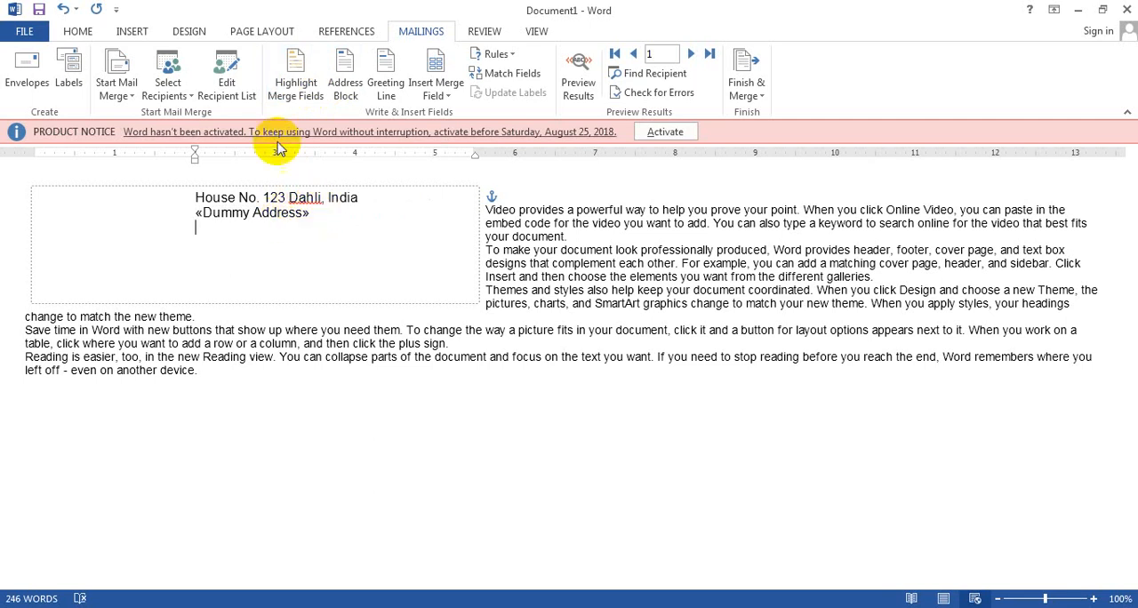
Insert a greeting line below the address block, using "To Whom It May Concern:" for invalid recipient names.
{"action": "left_click", "coordinate": [386, 89]}
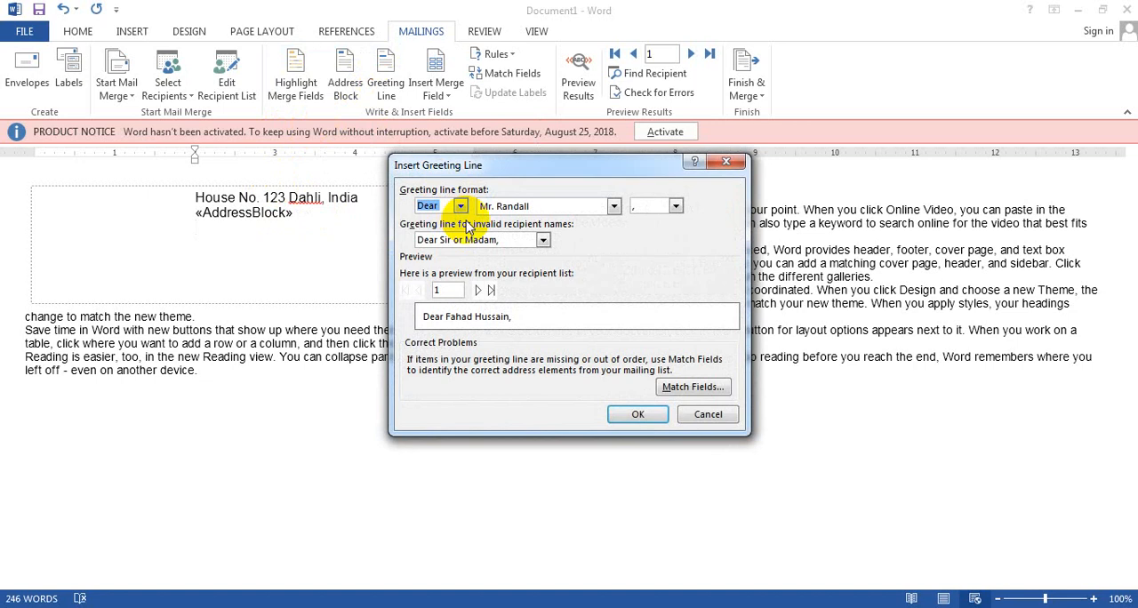
{"action": "left_click", "coordinate": [542, 240]}
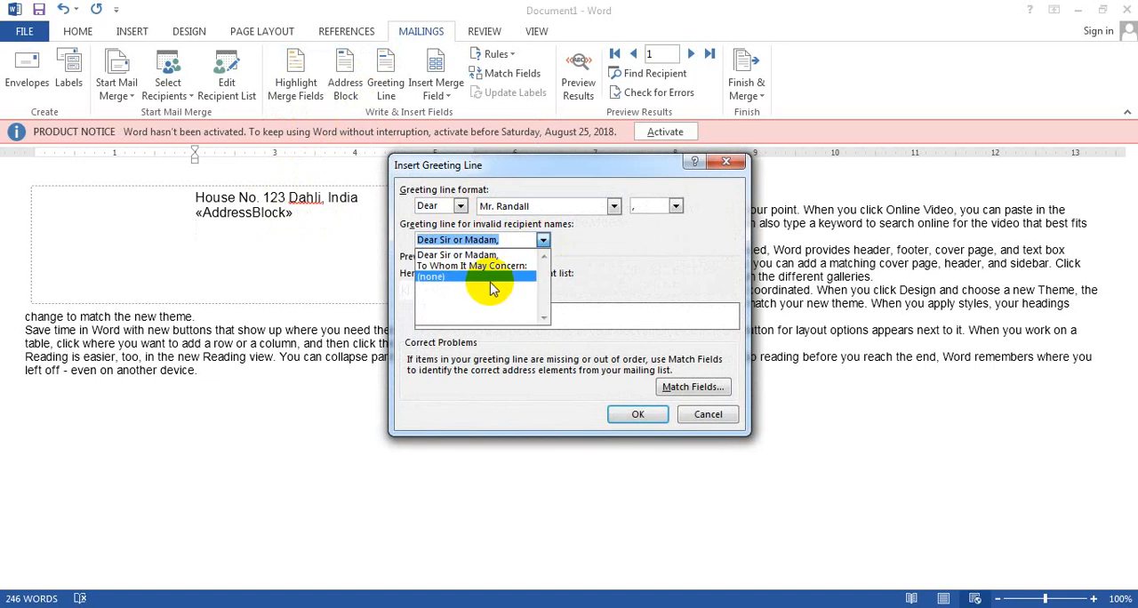
{"action": "left_click", "coordinate": [505, 266]}
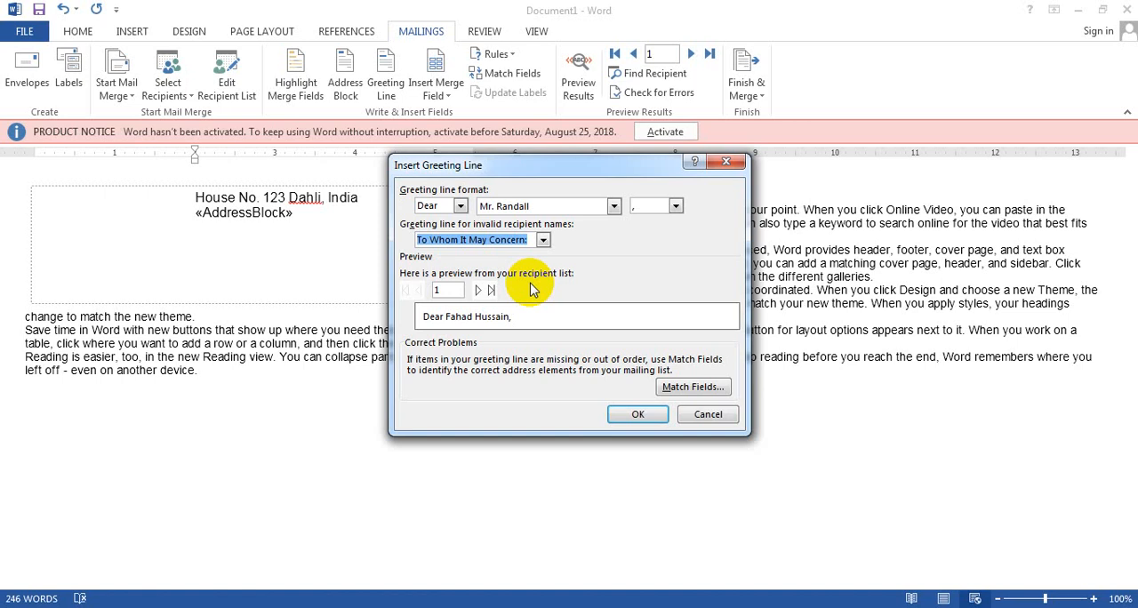
{"action": "left_click", "coordinate": [638, 418]}
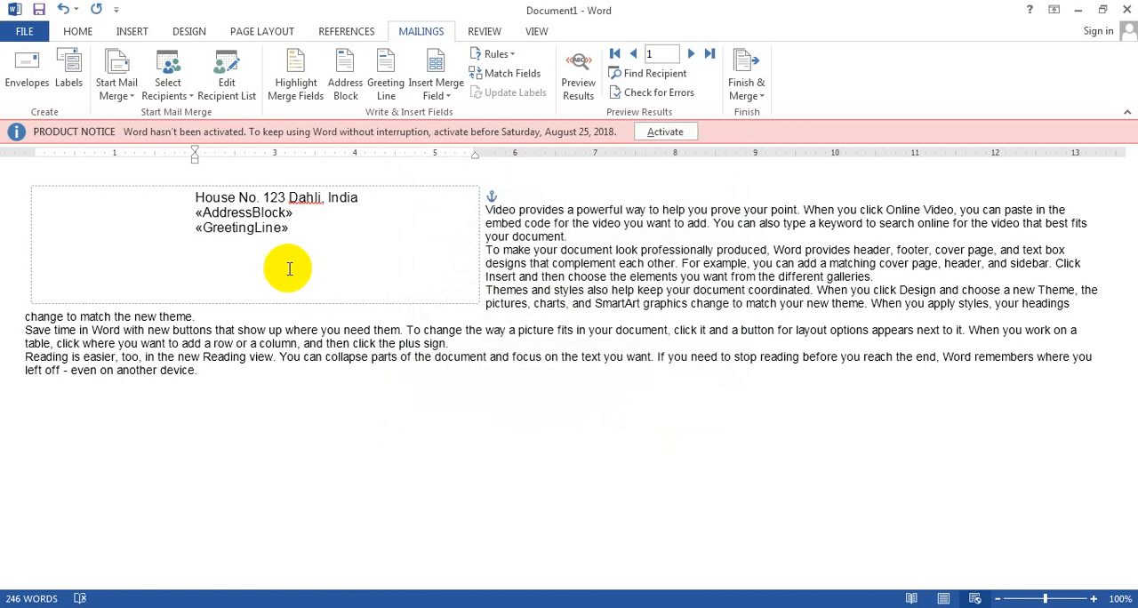
{"action": "left_click_drag", "start_coordinate": [282, 229], "coordinate": [207, 229]}
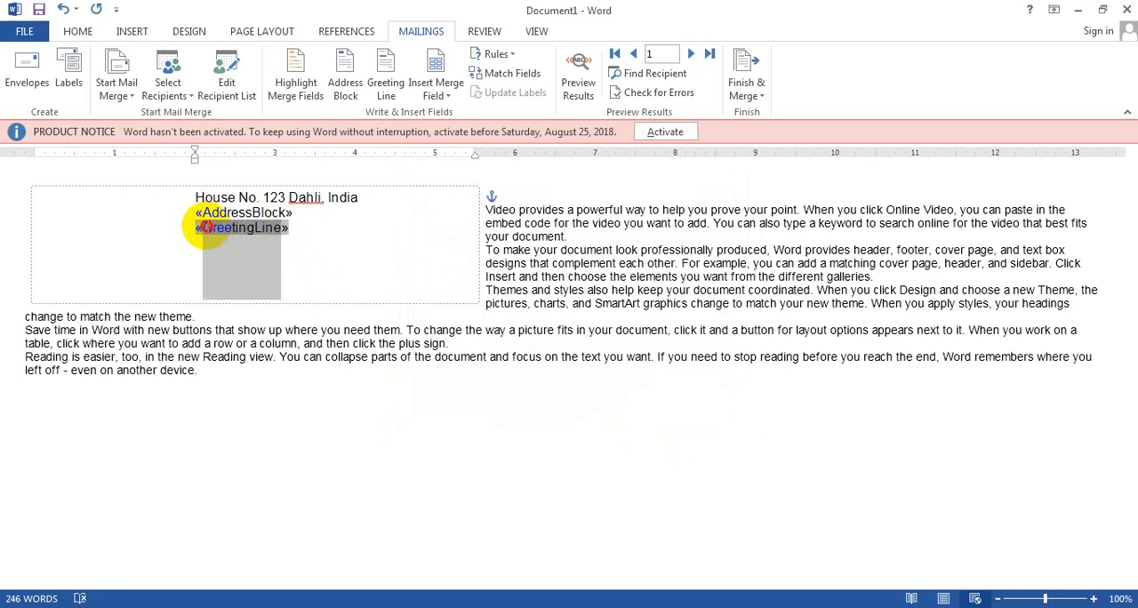
Insert the First Name and Work Phone database fields directly after the greeting line.
{"action": "left_click", "coordinate": [395, 238]}
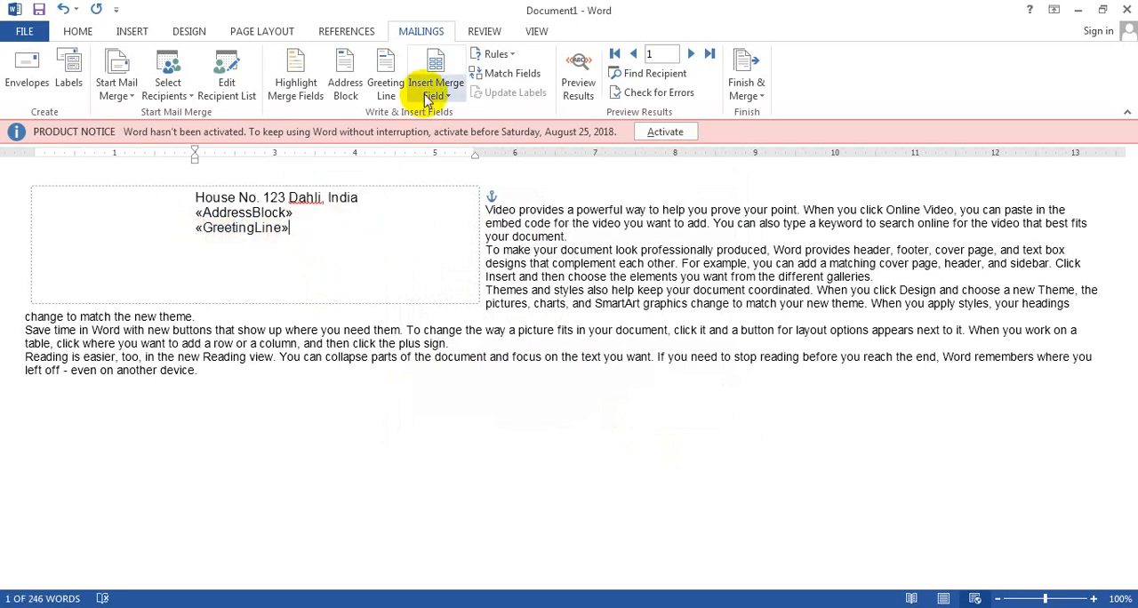
{"action": "left_click", "coordinate": [436, 78]}
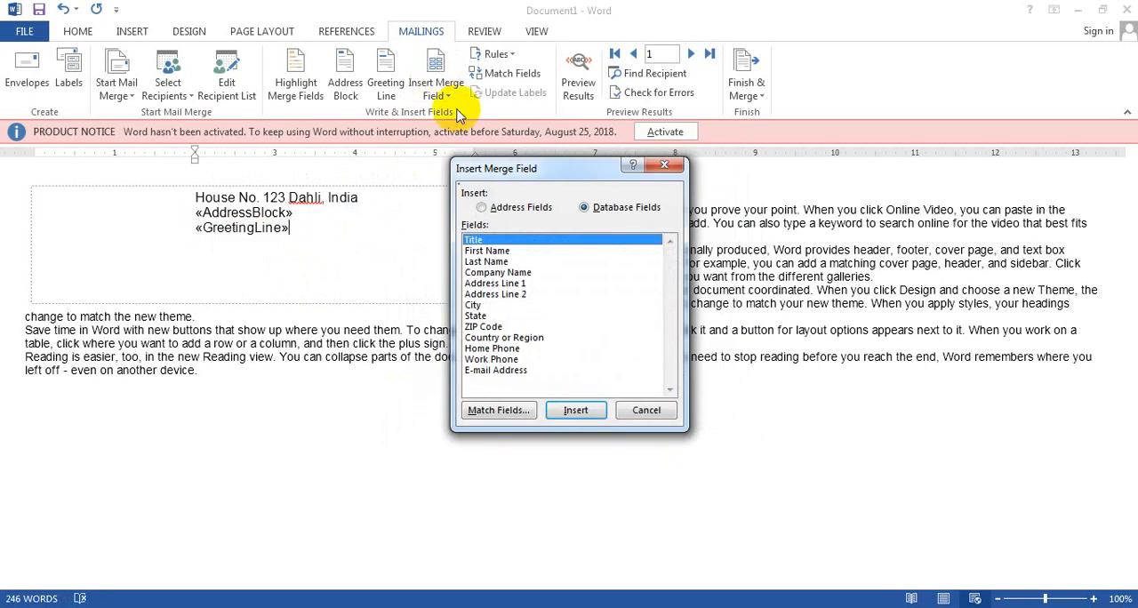
{"action": "left_click", "coordinate": [496, 251]}
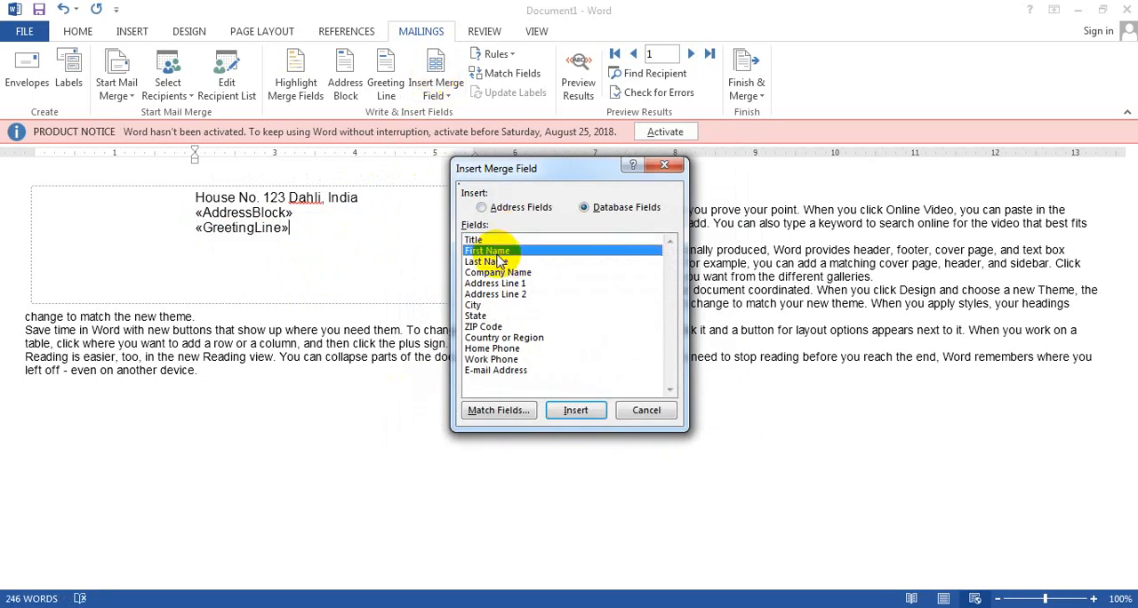
{"action": "left_click", "coordinate": [498, 273]}
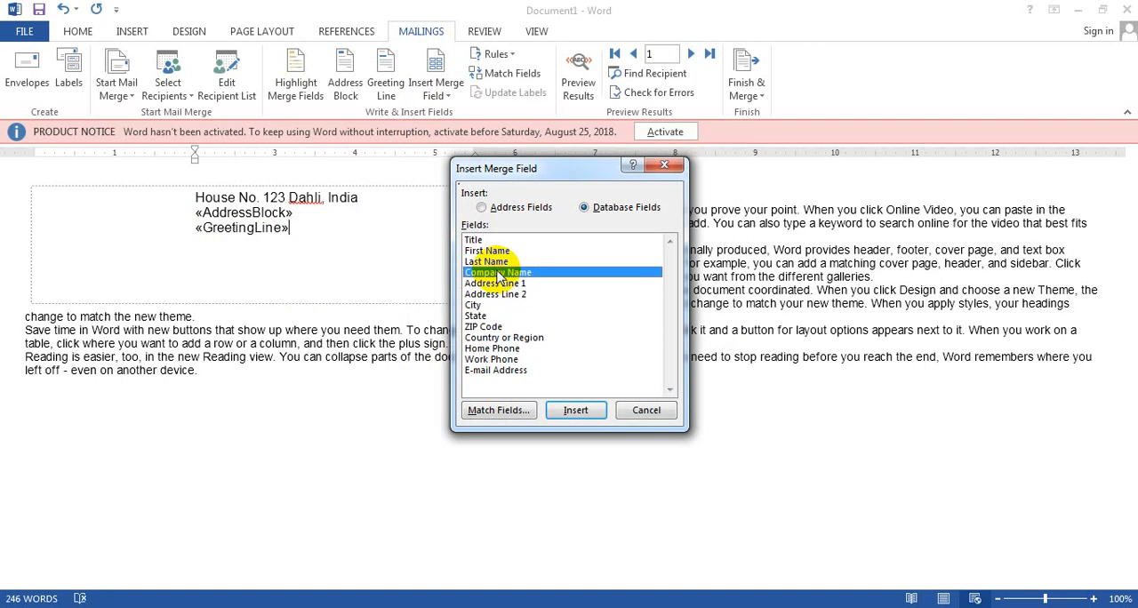
{"action": "left_click", "coordinate": [490, 251]}
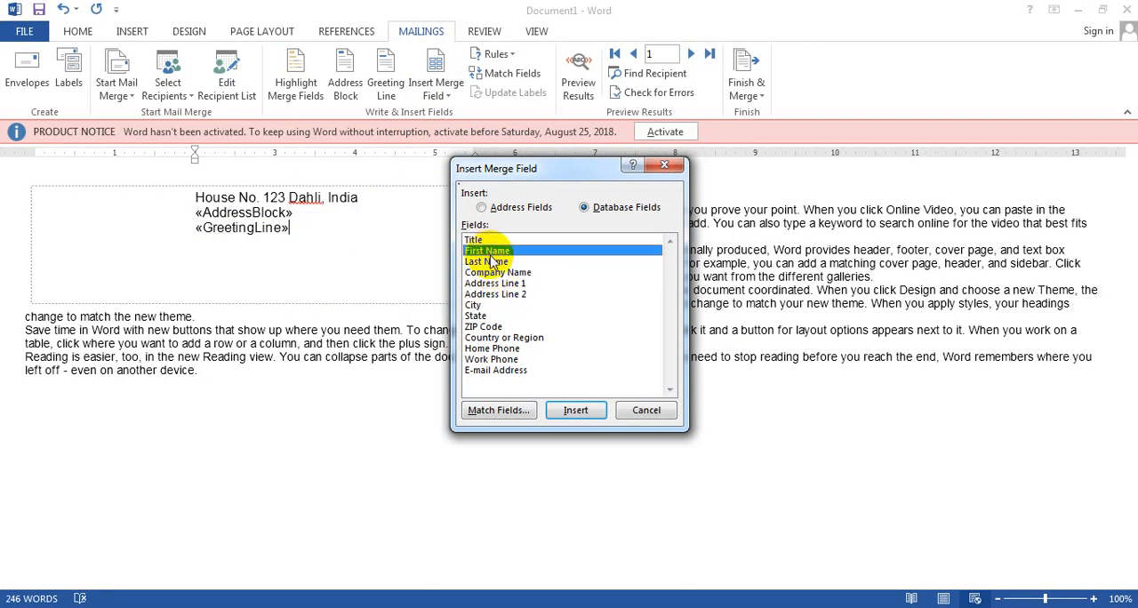
{"action": "left_click", "coordinate": [576, 410]}
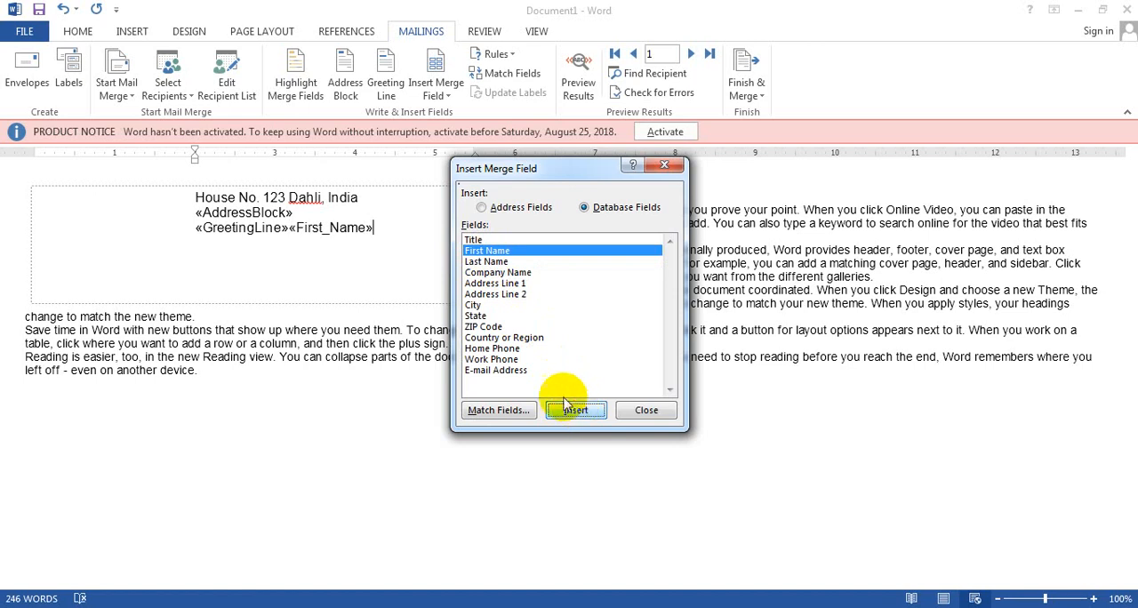
{"action": "left_click", "coordinate": [495, 359]}
{"action": "left_click", "coordinate": [577, 415]}
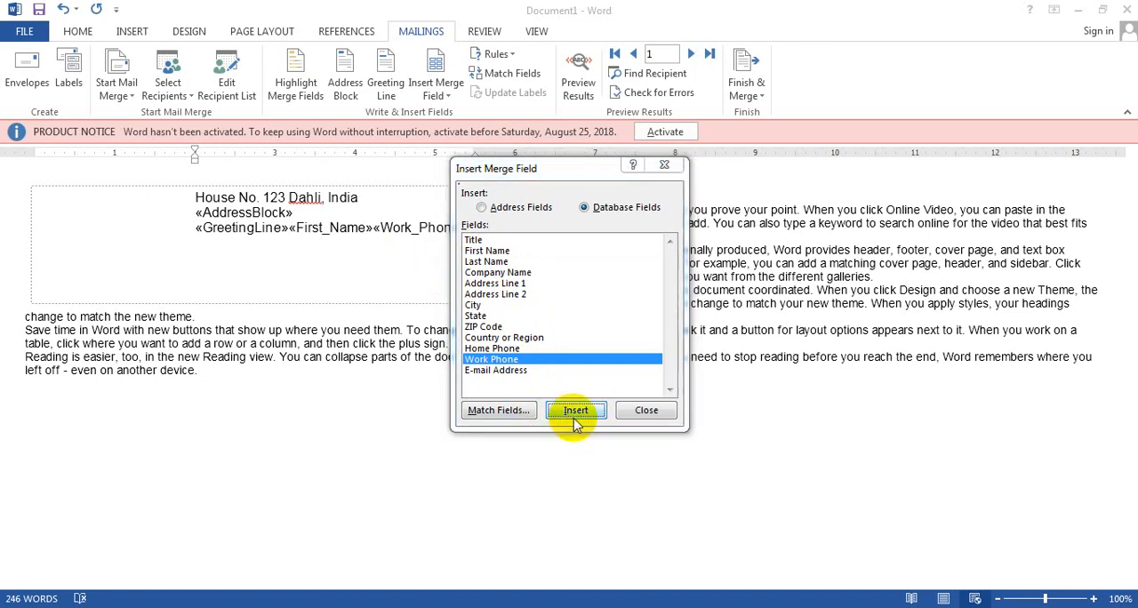
{"action": "left_click", "coordinate": [646, 410]}
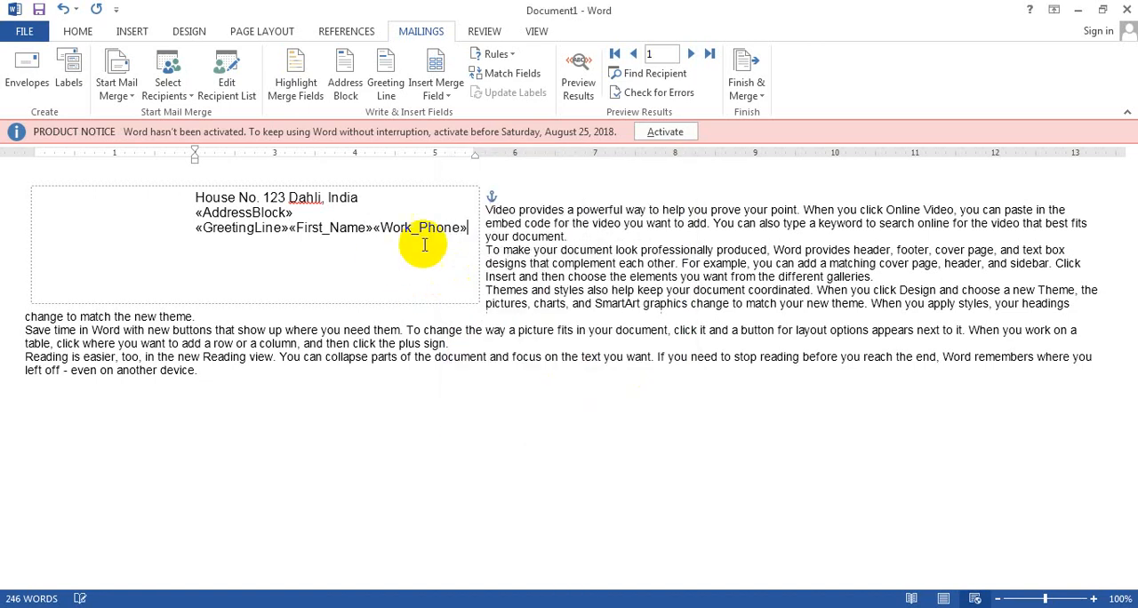
Select the First Name field in the envelope, then display and dismiss the list of available merge fields.
{"action": "double_click", "coordinate": [368, 227]}
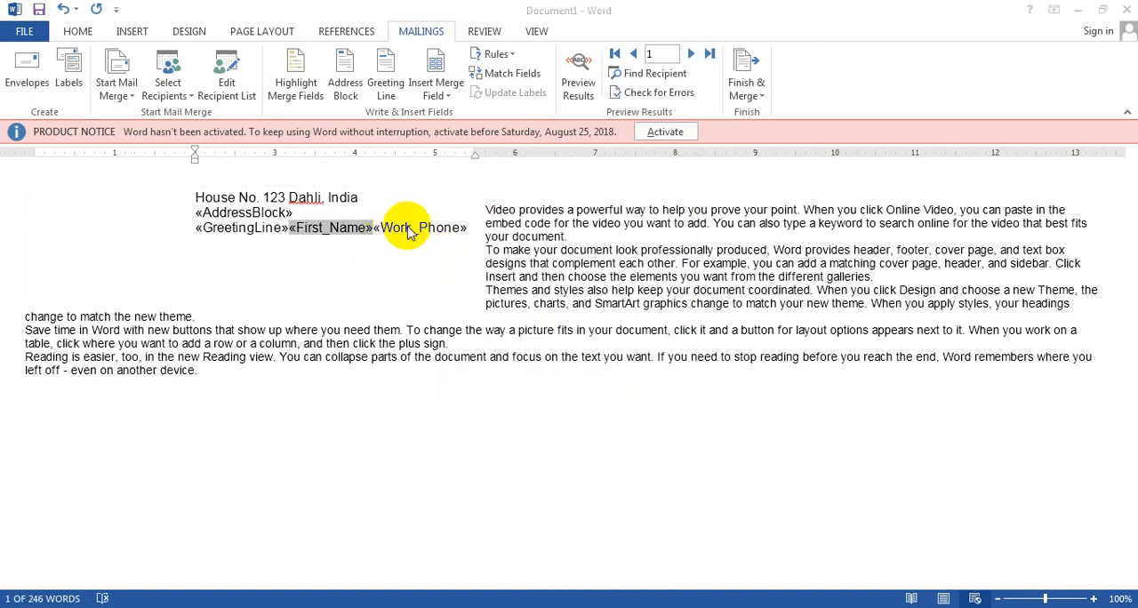
{"action": "left_click", "coordinate": [444, 98]}
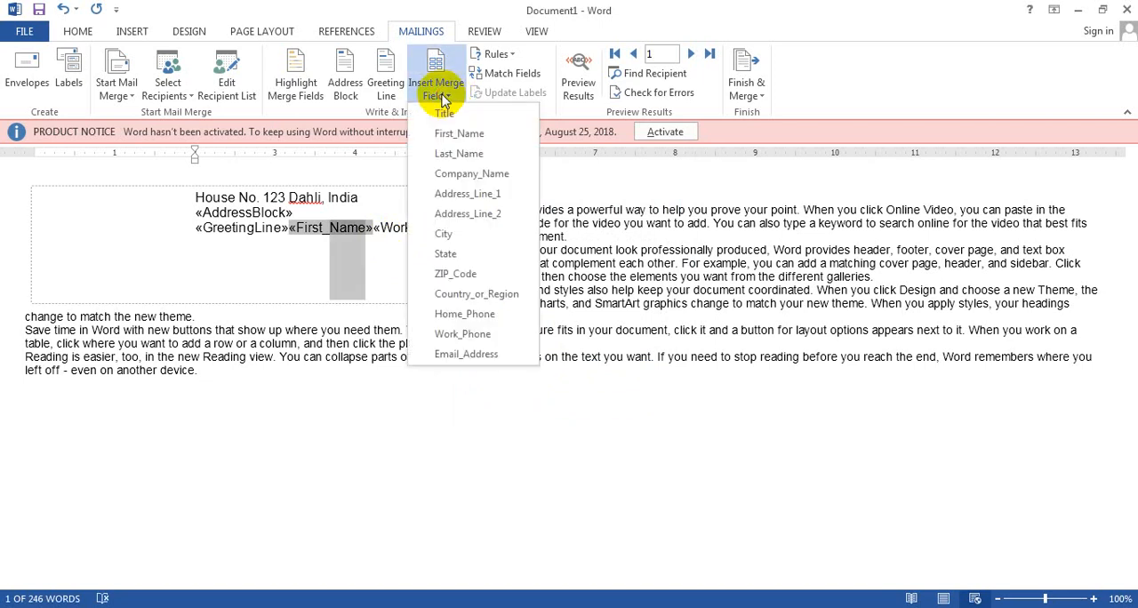
{"action": "left_click", "coordinate": [300, 277]}
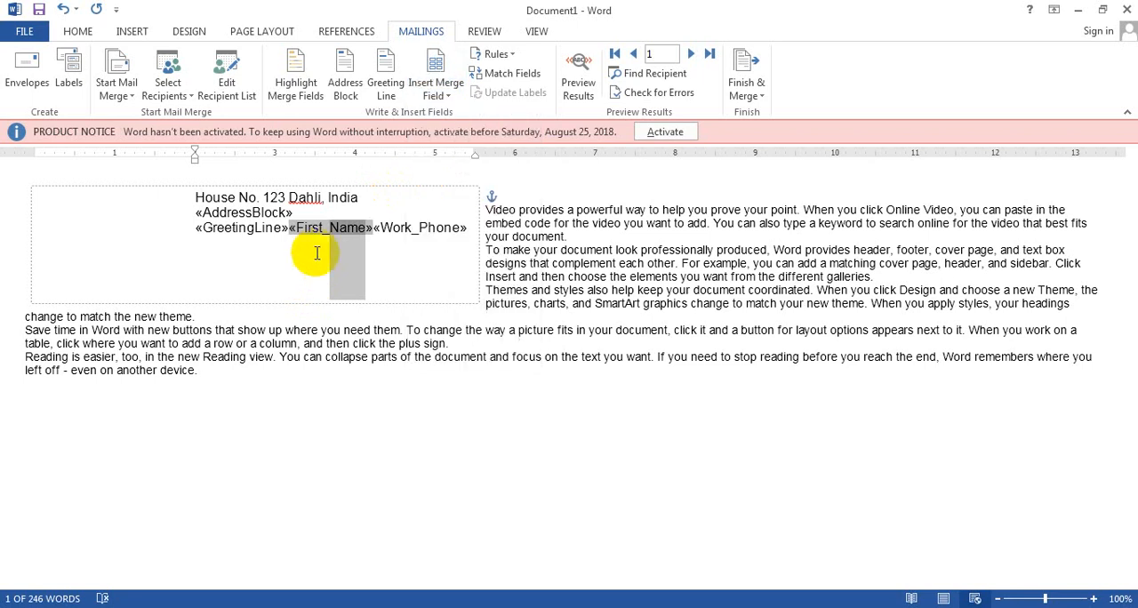
Open the Ask rule's settings, move the dialog clear of the envelope fields, and cancel it.
{"action": "left_click", "coordinate": [498, 54]}
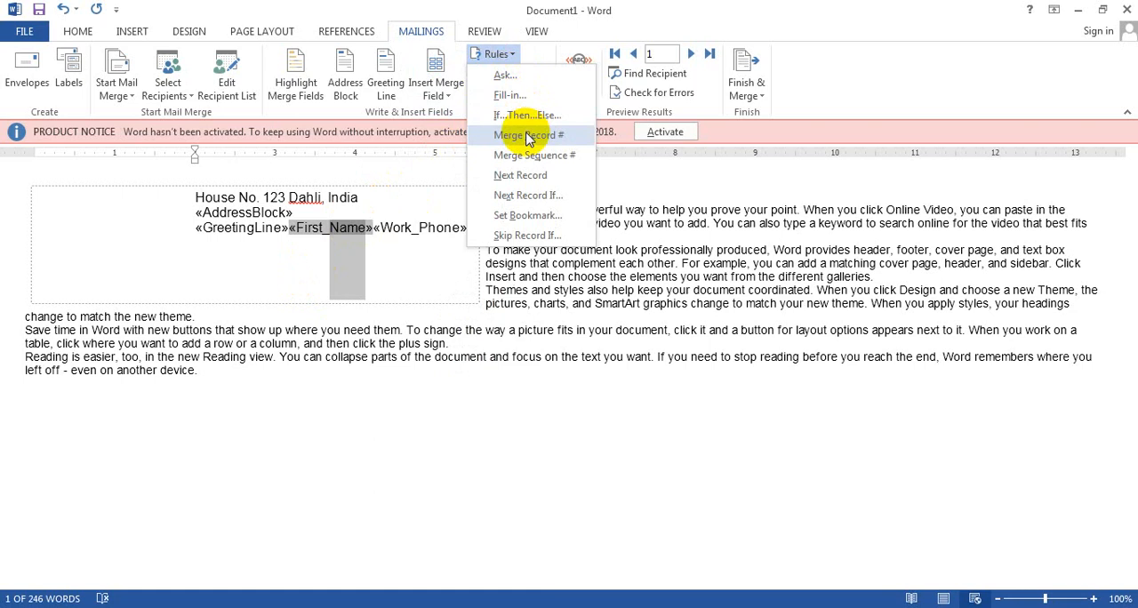
{"action": "left_click", "coordinate": [506, 80]}
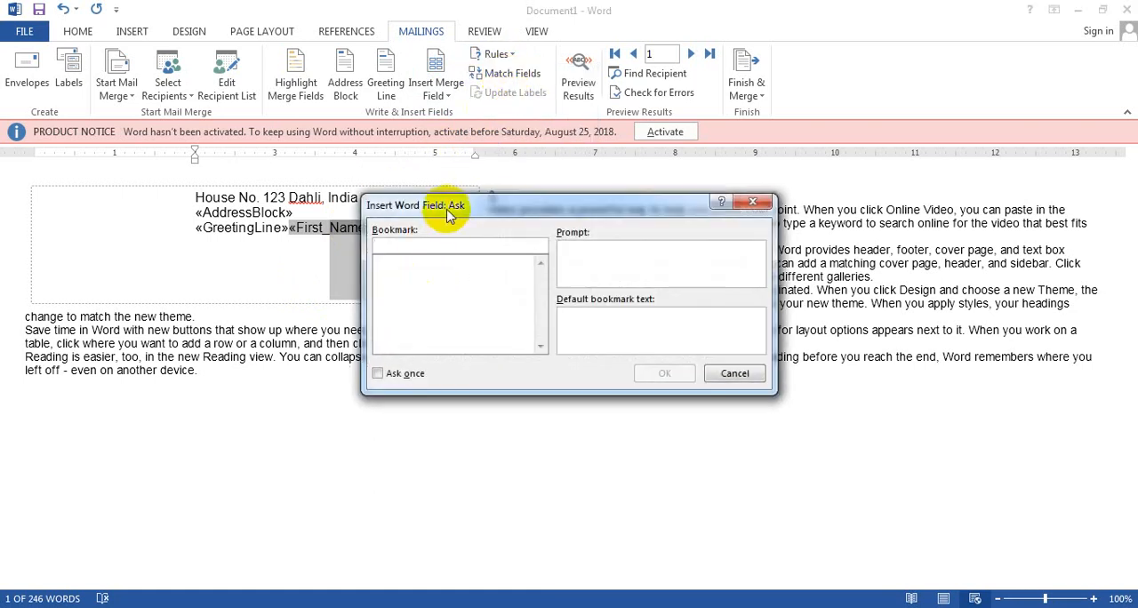
{"action": "left_click_drag", "start_coordinate": [449, 216], "coordinate": [570, 230]}
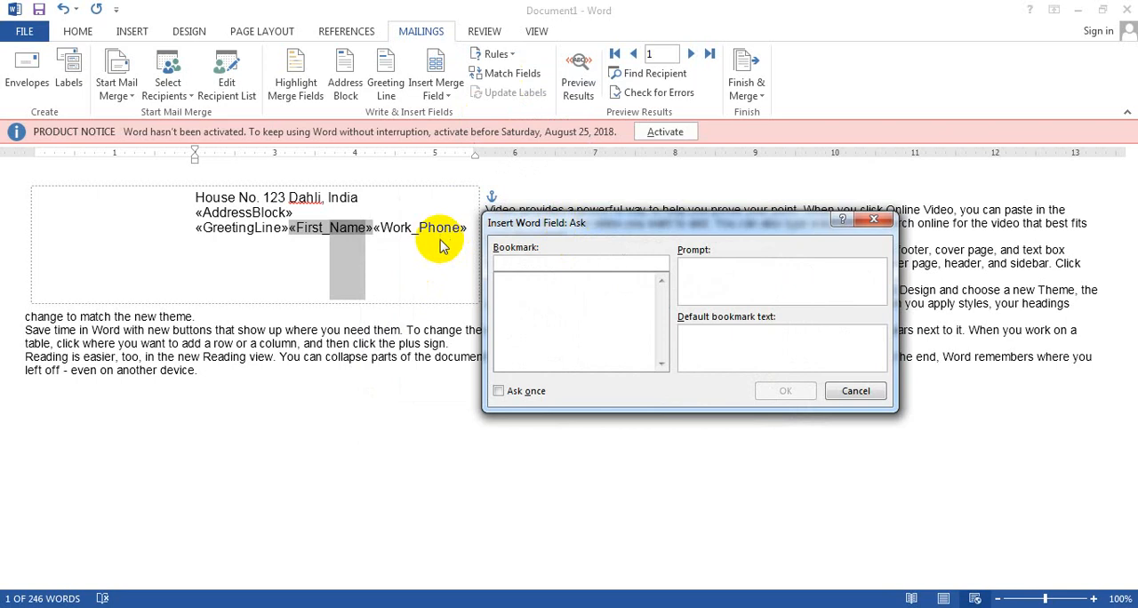
{"action": "left_click", "coordinate": [858, 392]}
Insert a Next Record rule on a new line below the greeting line.
{"action": "left_click", "coordinate": [453, 251]}
{"action": "left_click", "coordinate": [473, 230]}
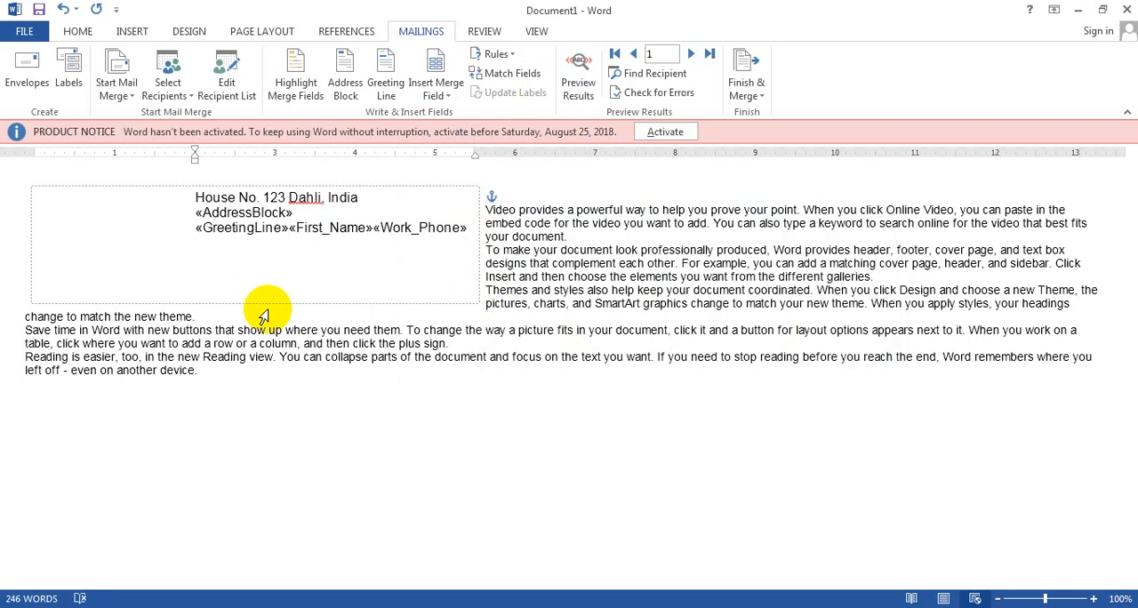
{"action": "left_click", "coordinate": [502, 54]}
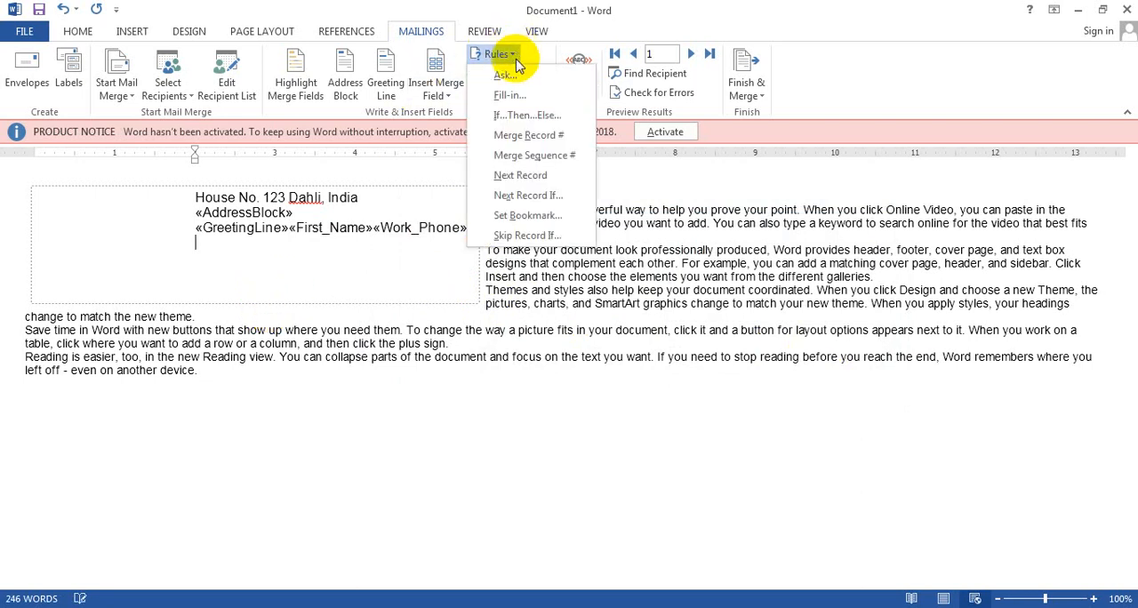
{"action": "left_click", "coordinate": [520, 175]}
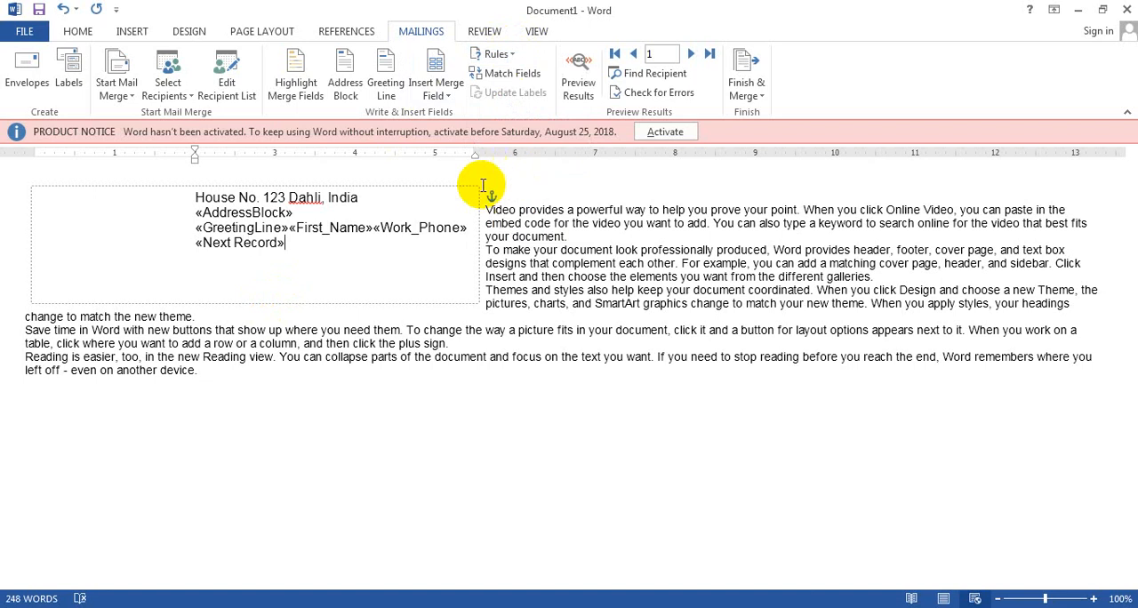
Open the Set Bookmark rule's settings and cancel without adding a bookmark.
{"action": "left_click", "coordinate": [512, 54]}
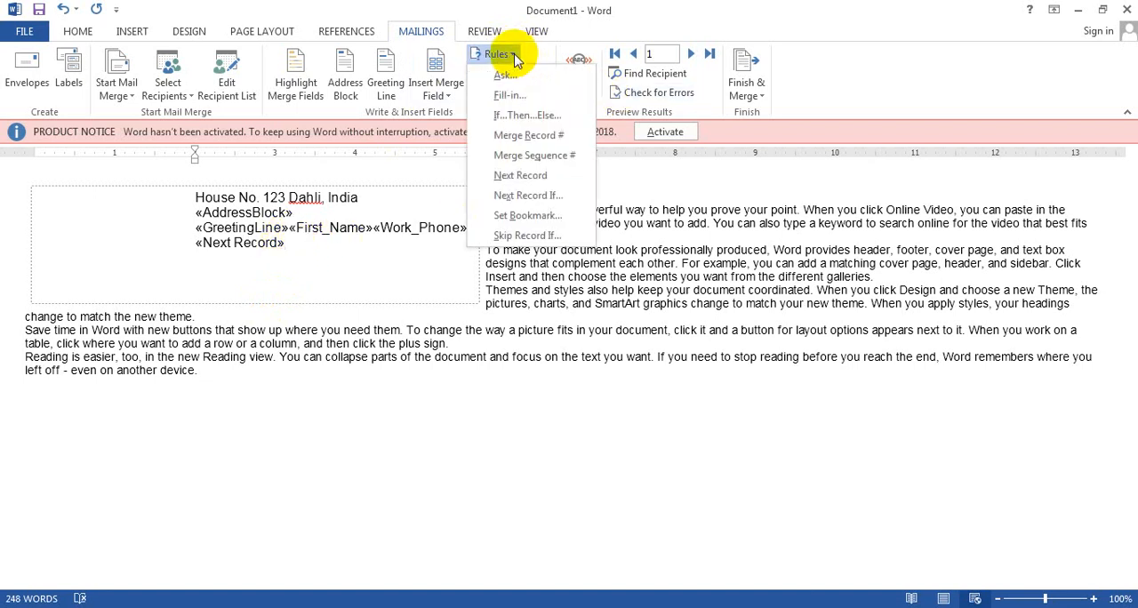
{"action": "left_click", "coordinate": [523, 218]}
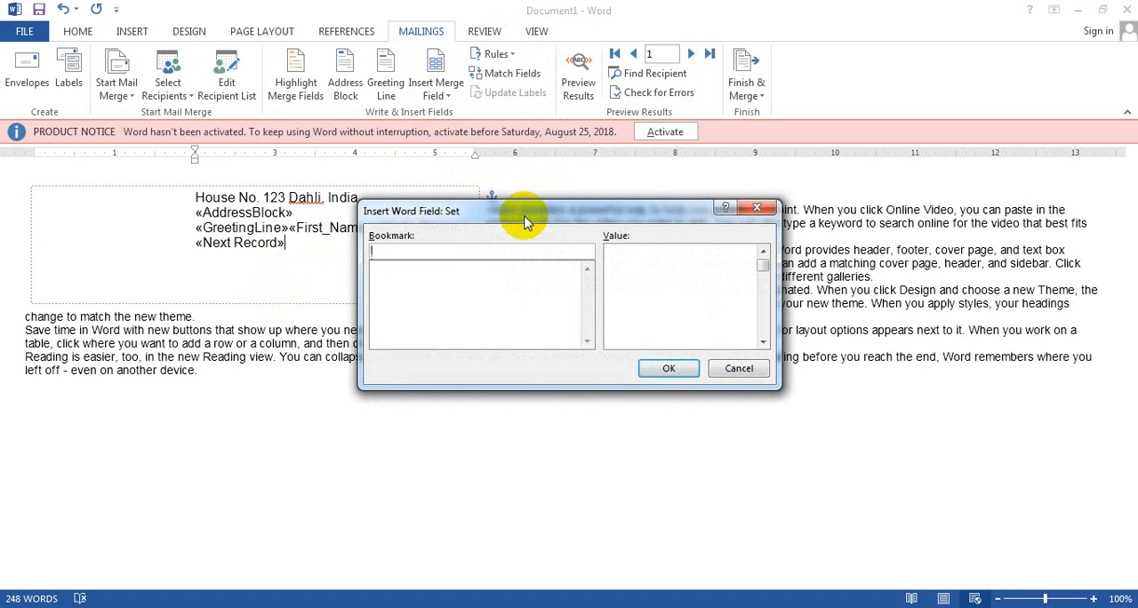
{"action": "left_click", "coordinate": [736, 369]}
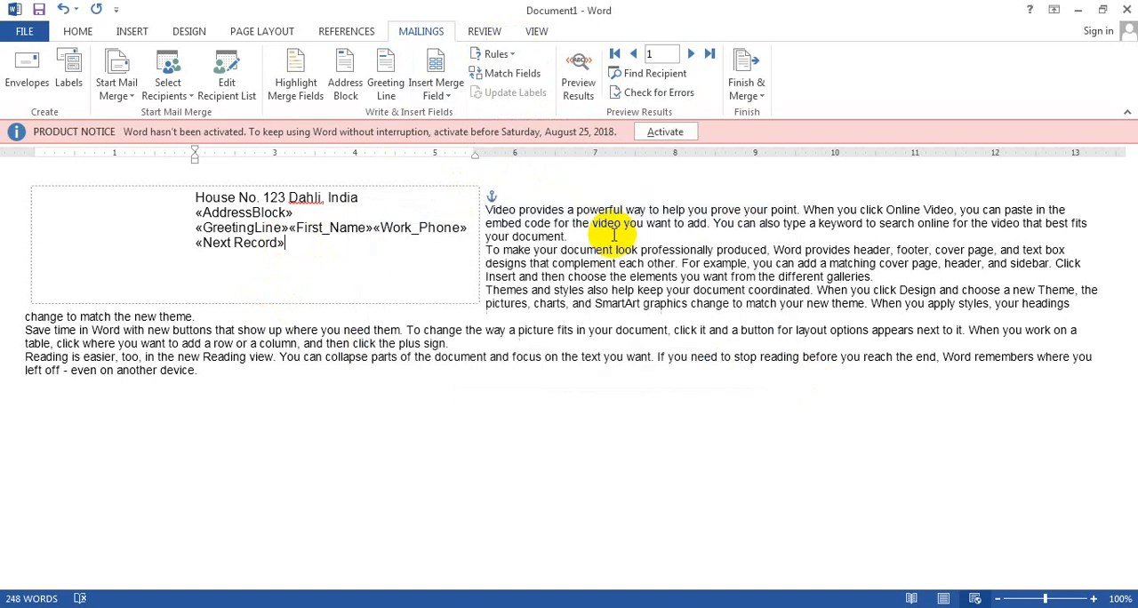
Examine how the recipient list's fields match the required address fields, and cancel without changing any matching.
{"action": "left_click", "coordinate": [512, 77]}
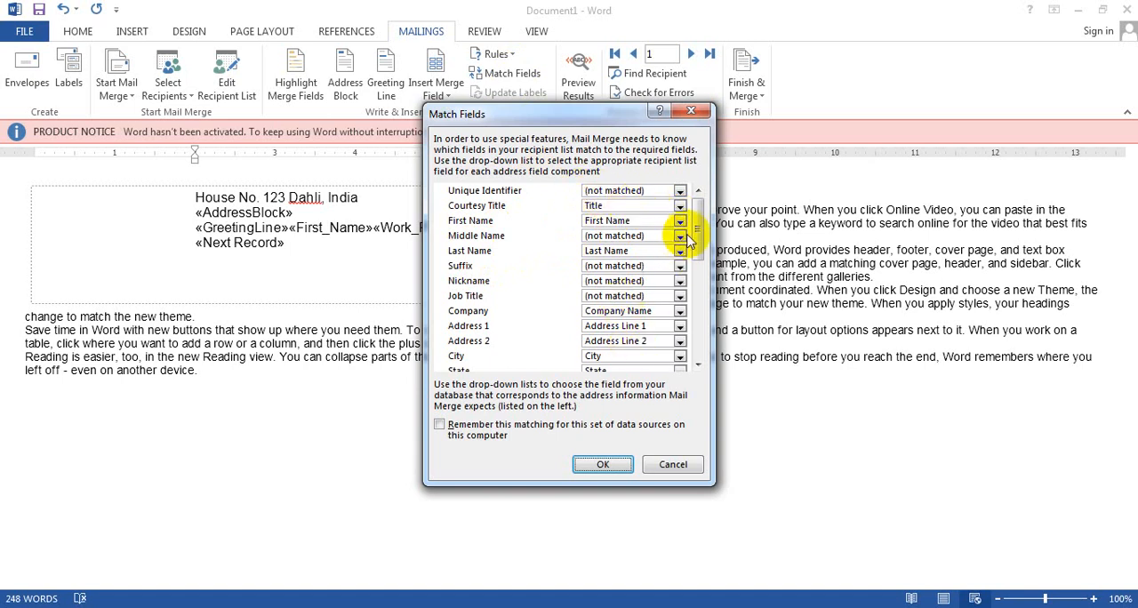
{"action": "left_click_drag", "start_coordinate": [696, 239], "coordinate": [703, 308]}
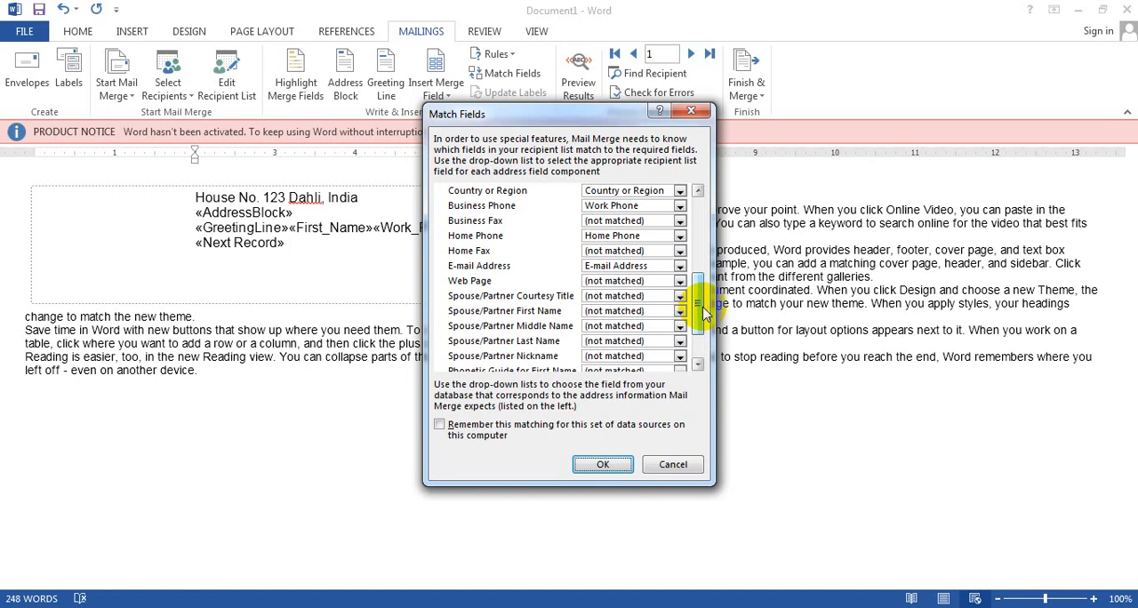
{"action": "left_click", "coordinate": [673, 464]}
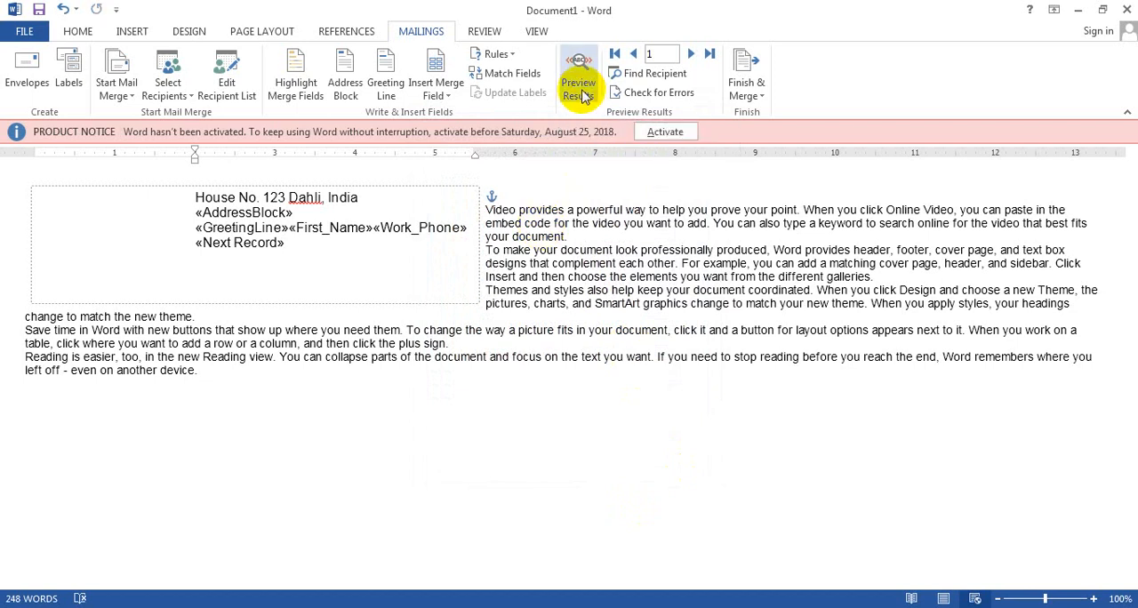
{"action": "scroll", "coordinate": [583, 95], "scroll_direction": "up", "scroll_amount": 1}
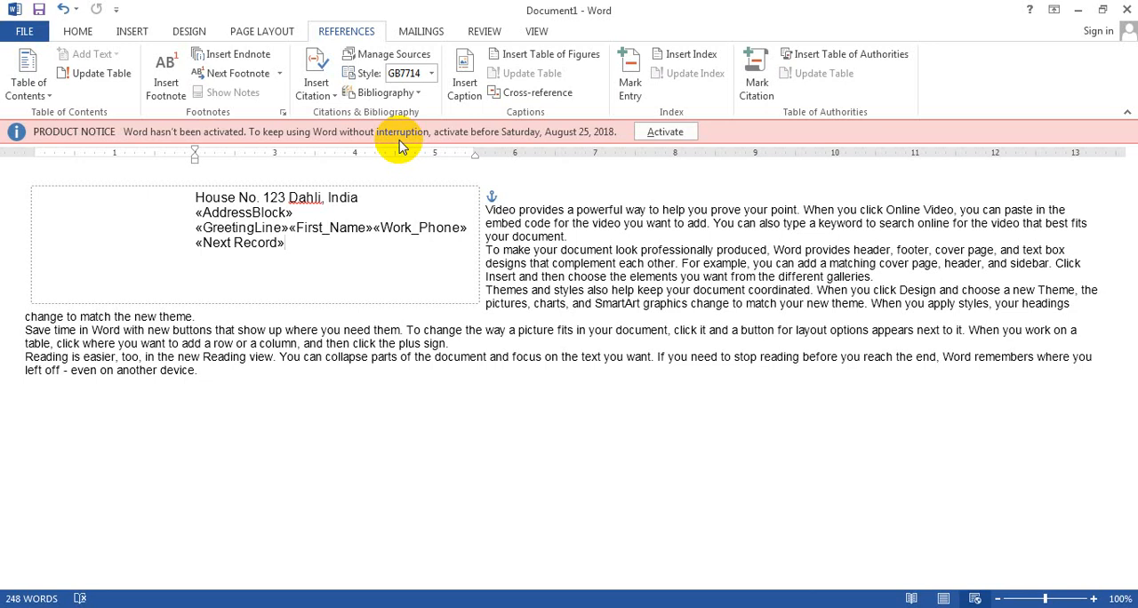
Browse the recipient records forward, back, to the last and back to the first, and open and cancel the recipient search.
{"action": "left_click", "coordinate": [421, 31]}
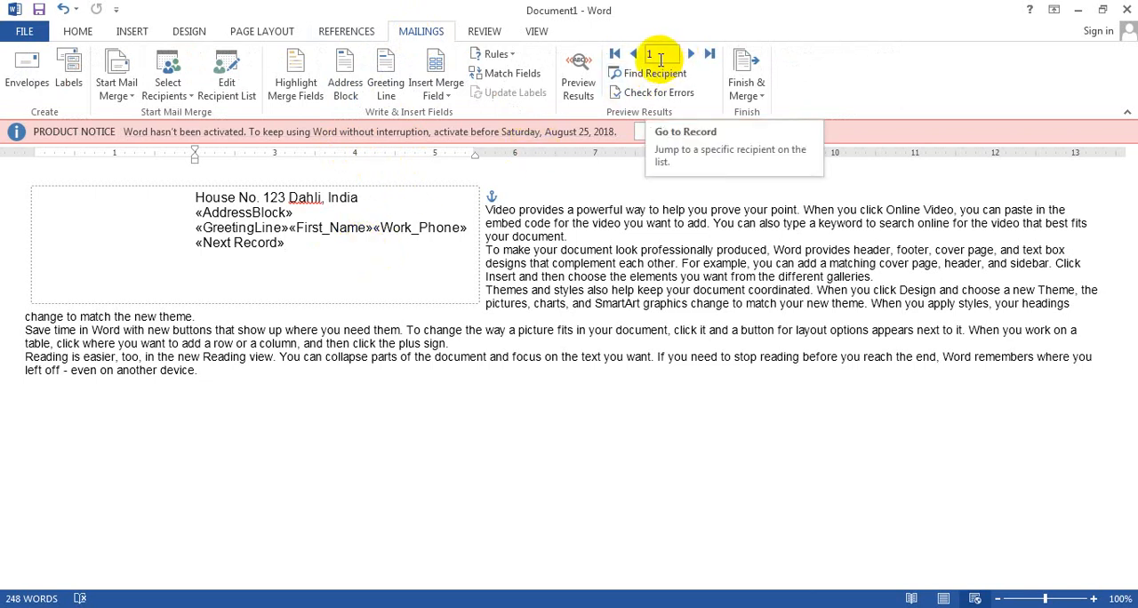
{"action": "left_click", "coordinate": [692, 54]}
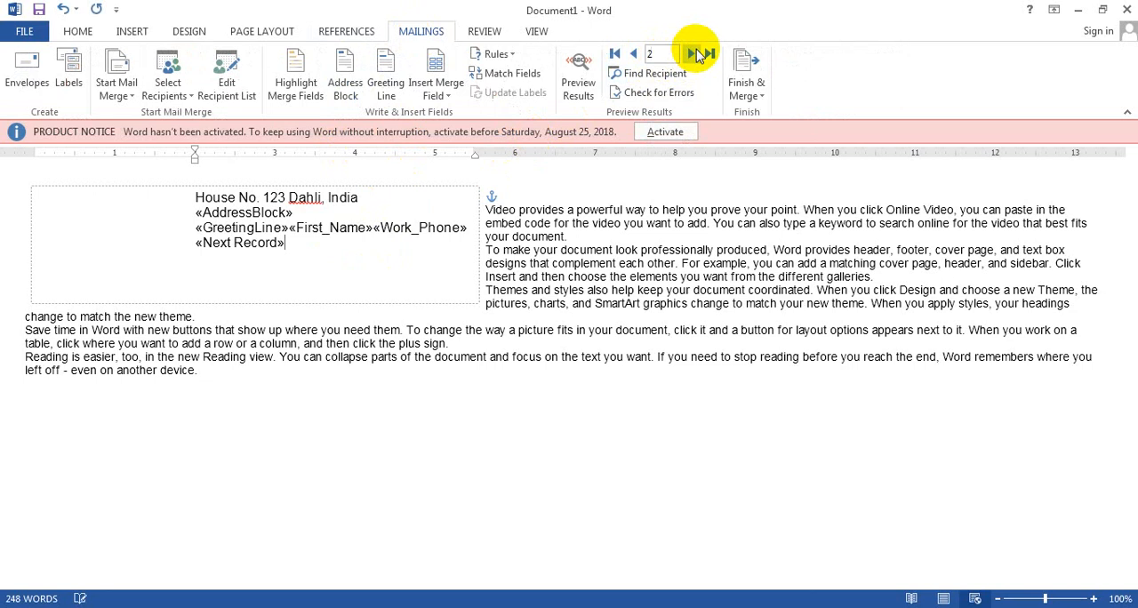
{"action": "left_click", "coordinate": [693, 54]}
{"action": "left_click", "coordinate": [635, 54]}
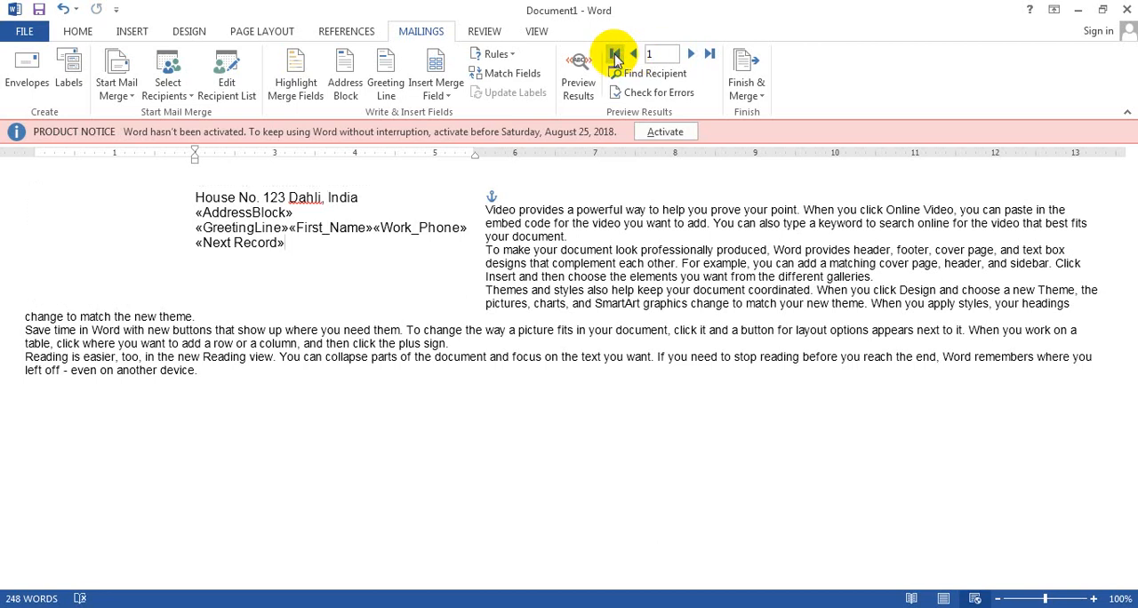
{"action": "left_click", "coordinate": [711, 55]}
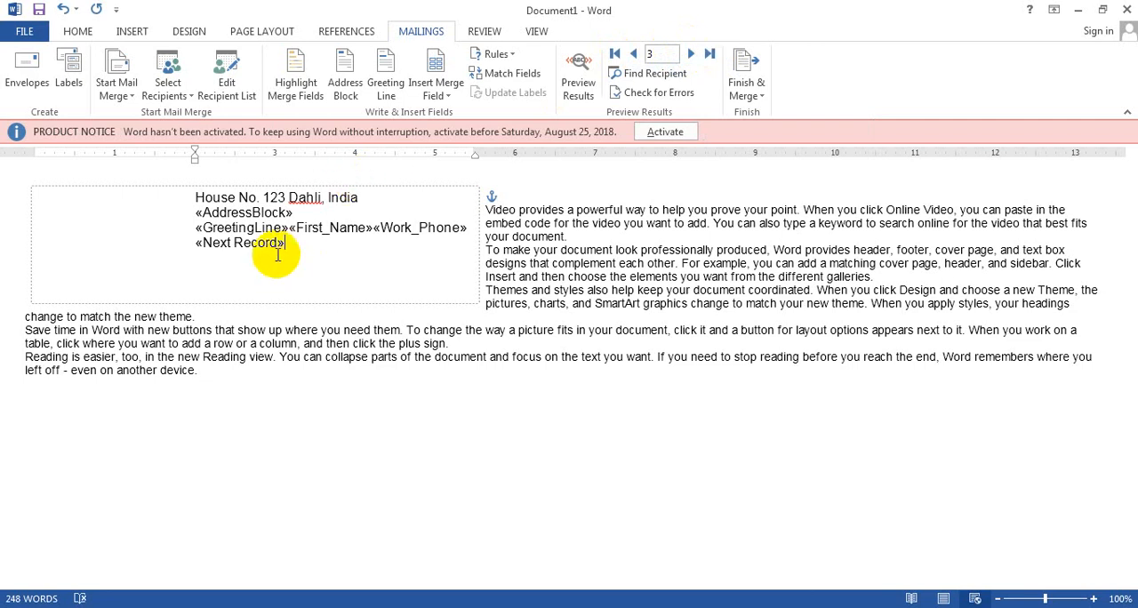
{"action": "left_click", "coordinate": [614, 55]}
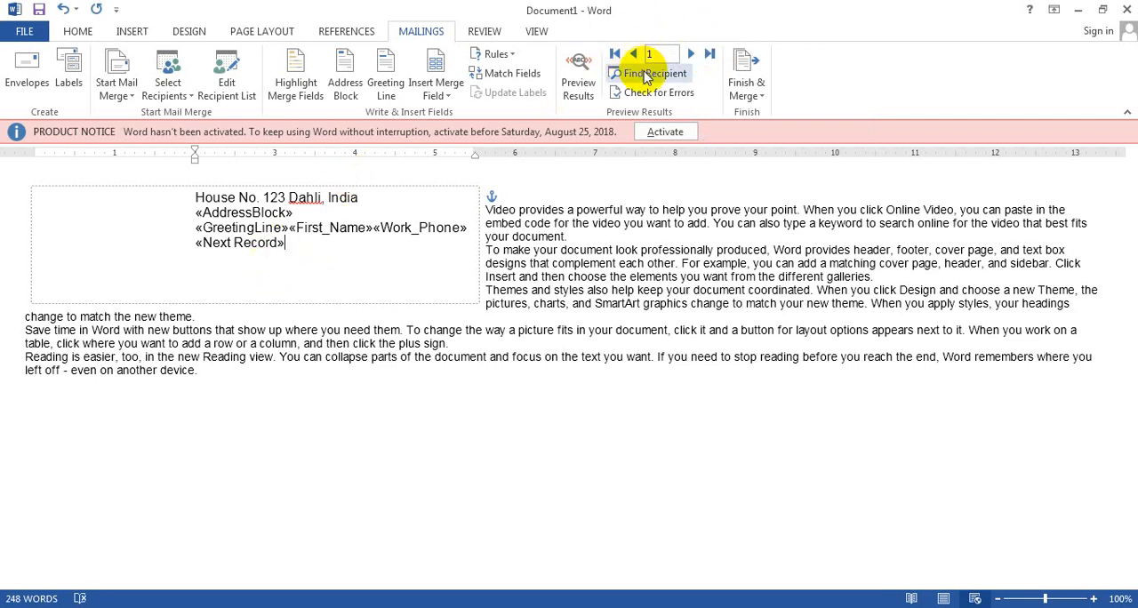
{"action": "left_click", "coordinate": [646, 76]}
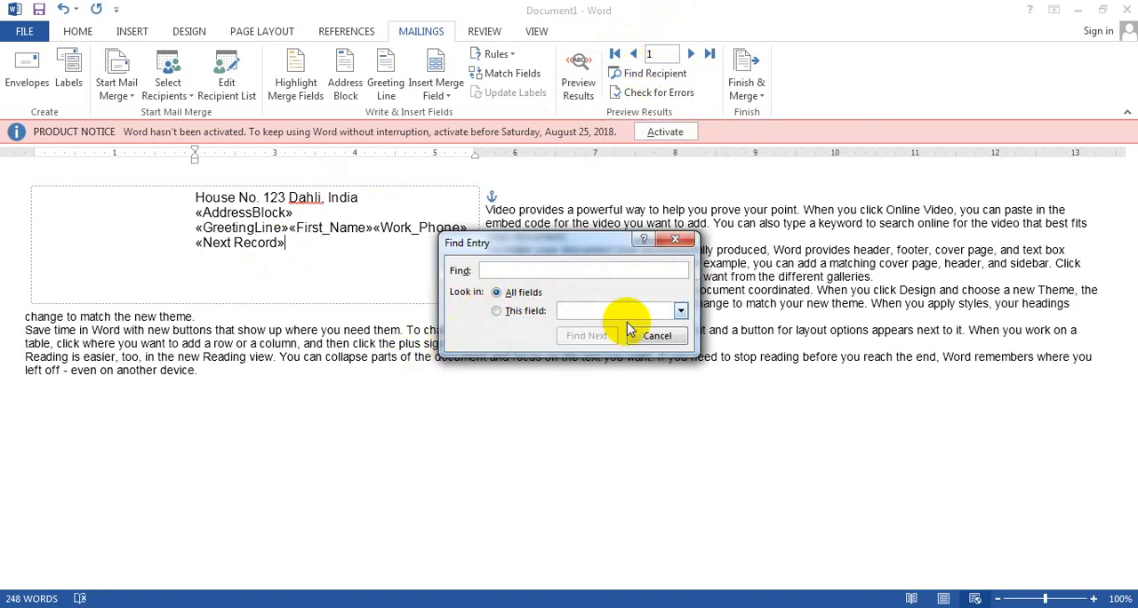
{"action": "left_click", "coordinate": [659, 336]}
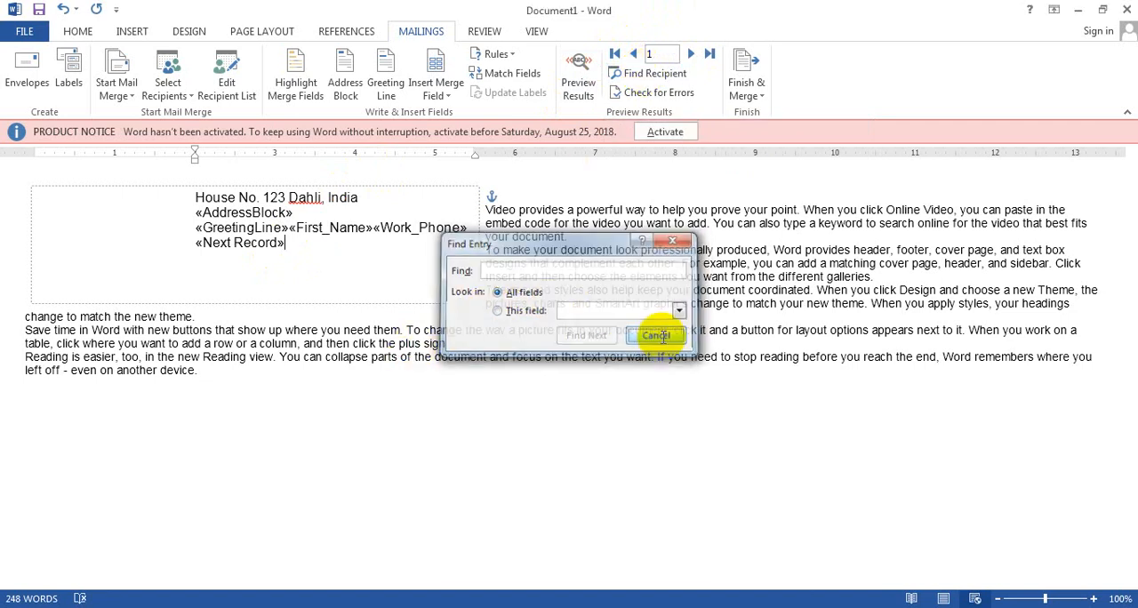
Check the merge for errors by completing it with a pause to report each error, and minimize the merged document.
{"action": "left_click", "coordinate": [669, 98]}
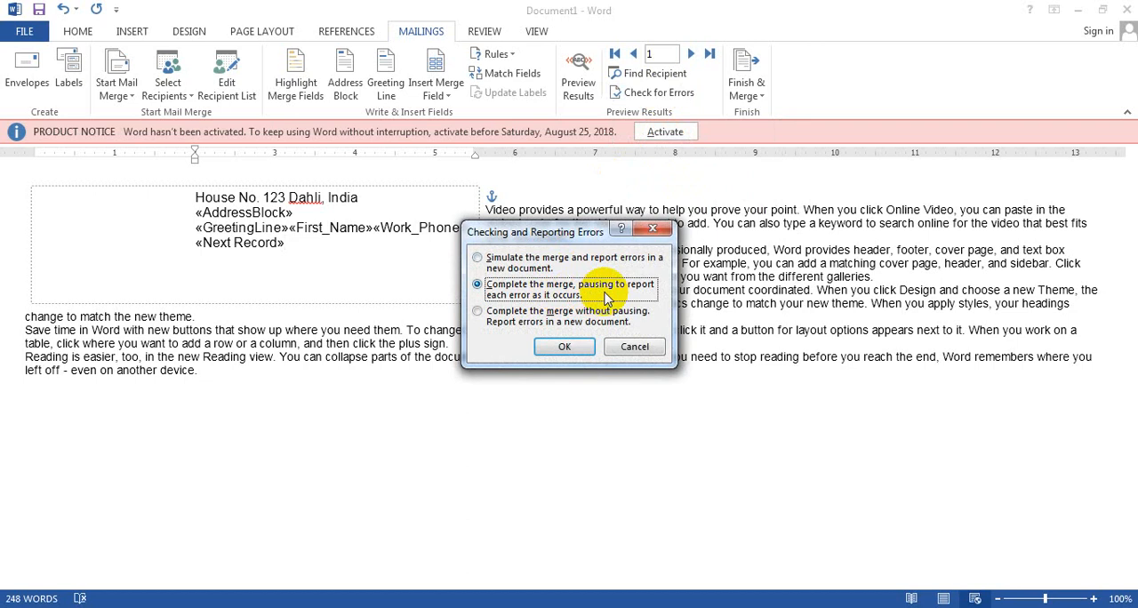
{"action": "left_click", "coordinate": [564, 346]}
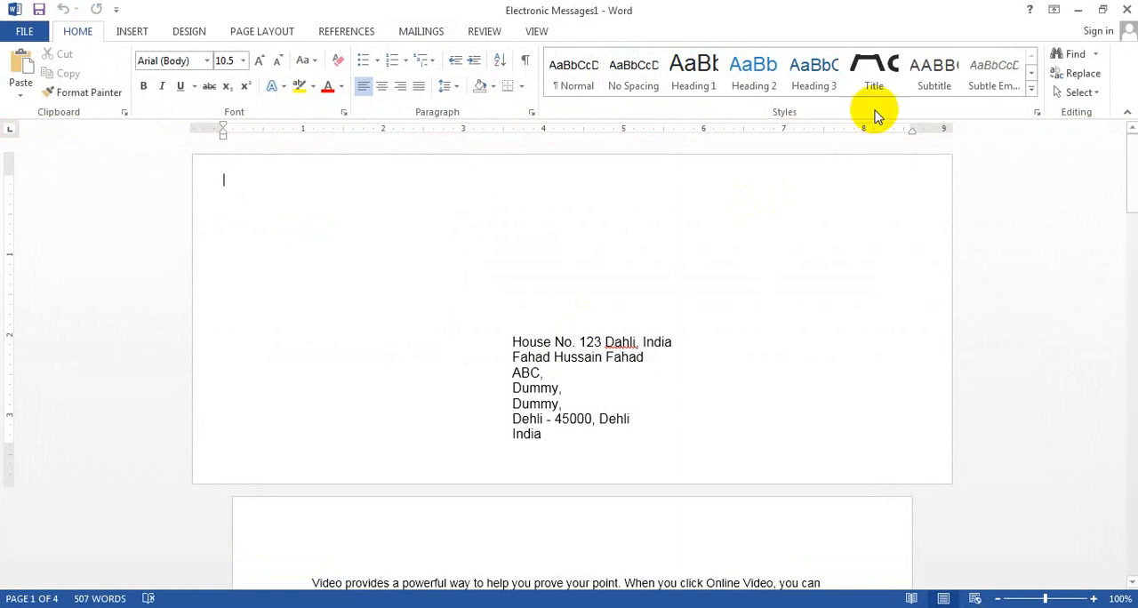
{"action": "left_click", "coordinate": [1078, 11]}
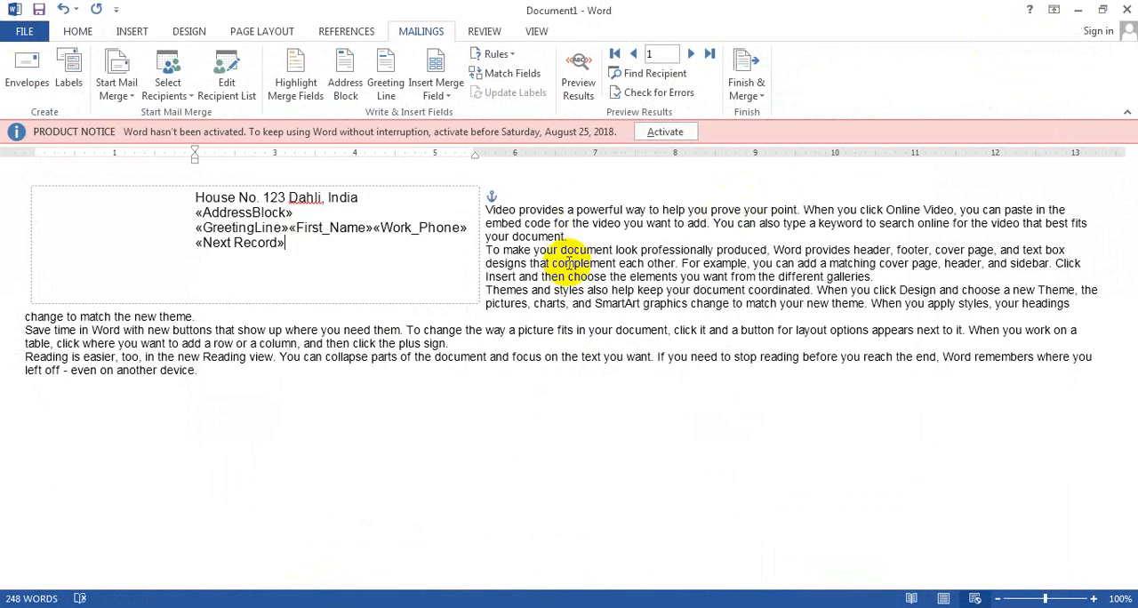
Merge all records into a new document of individual editable copies, and minimize that document.
{"action": "left_click", "coordinate": [752, 96]}
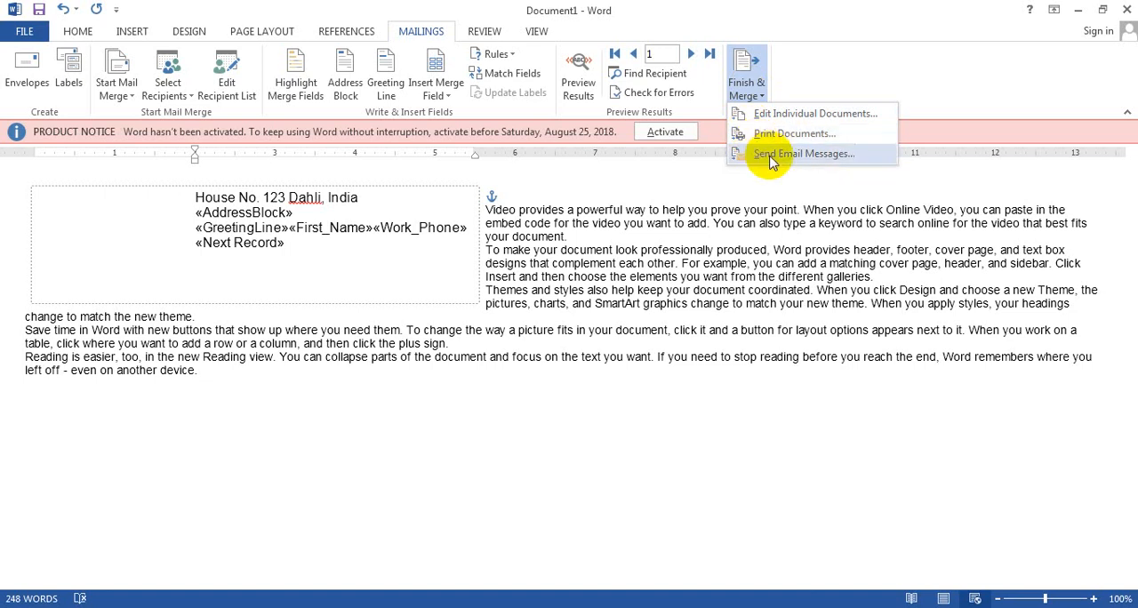
{"action": "left_click", "coordinate": [786, 116]}
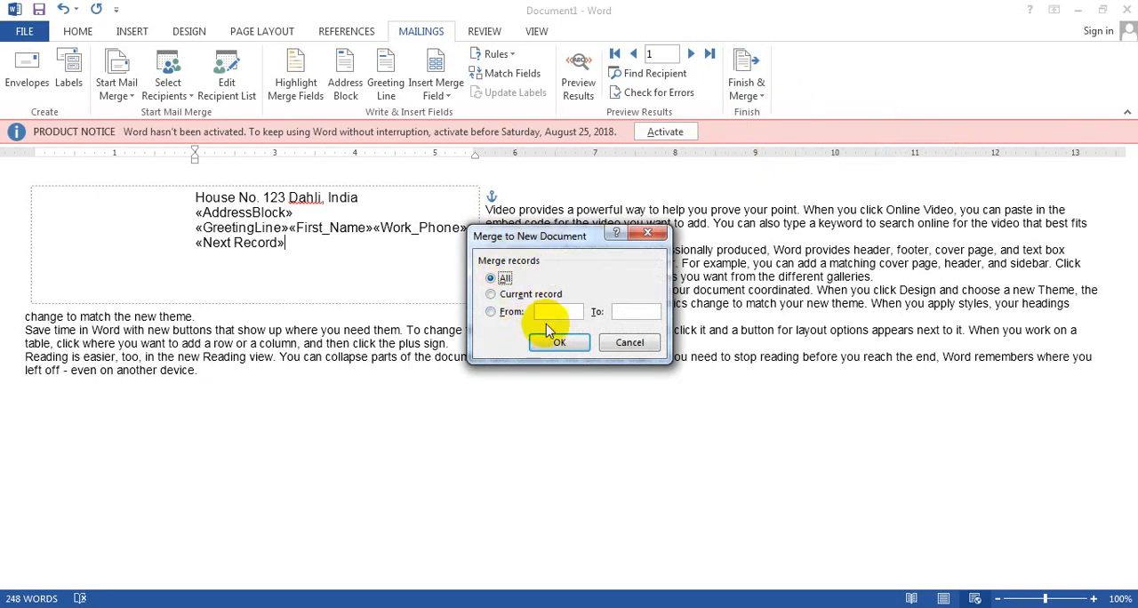
{"action": "left_click", "coordinate": [558, 347]}
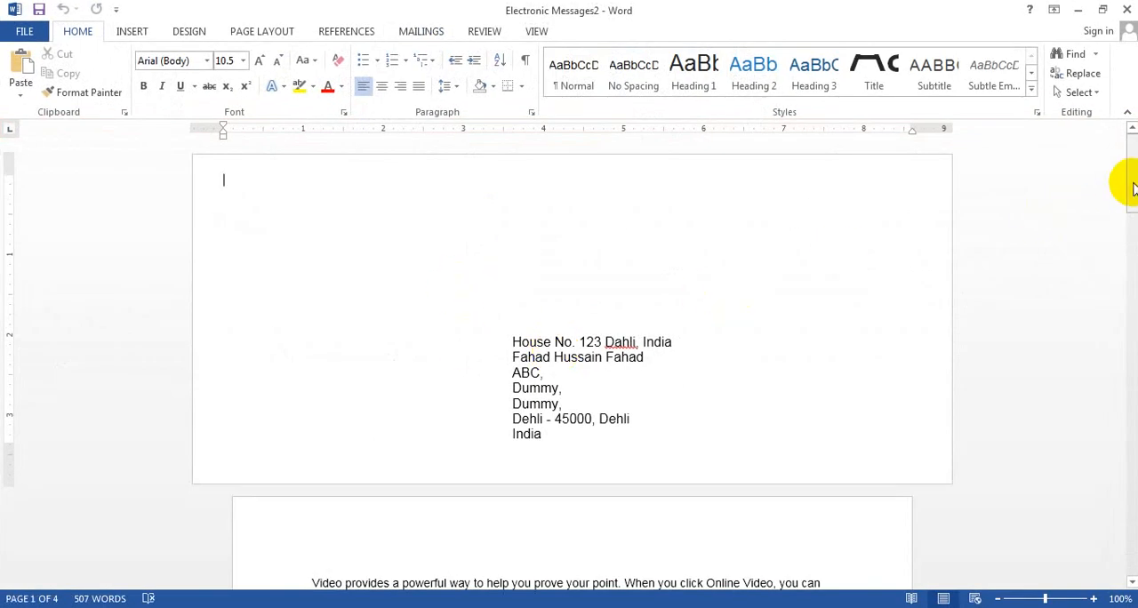
{"action": "mouse_move", "coordinate": [1132, 181]}
{"action": "left_mouse_down"}
{"action": "mouse_move", "coordinate": [1132, 231]}
{"action": "mouse_move", "coordinate": [1120, 163]}
{"action": "left_mouse_up"}
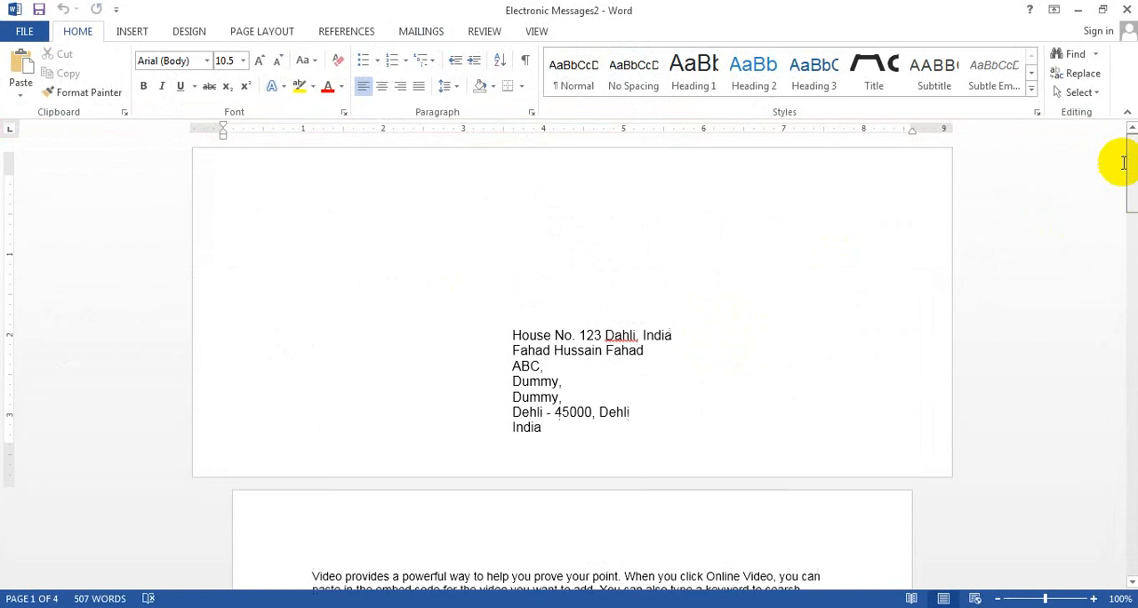
{"action": "left_click", "coordinate": [1078, 10]}
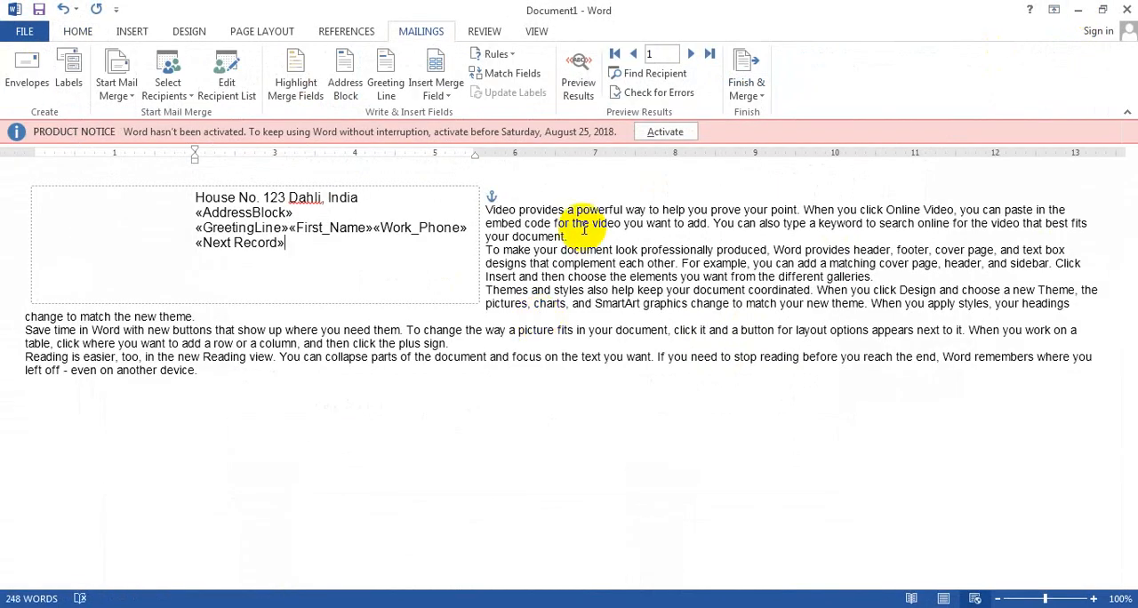
Open the settings for sending the merge as email messages and start the subject line.
{"action": "left_click", "coordinate": [745, 89]}
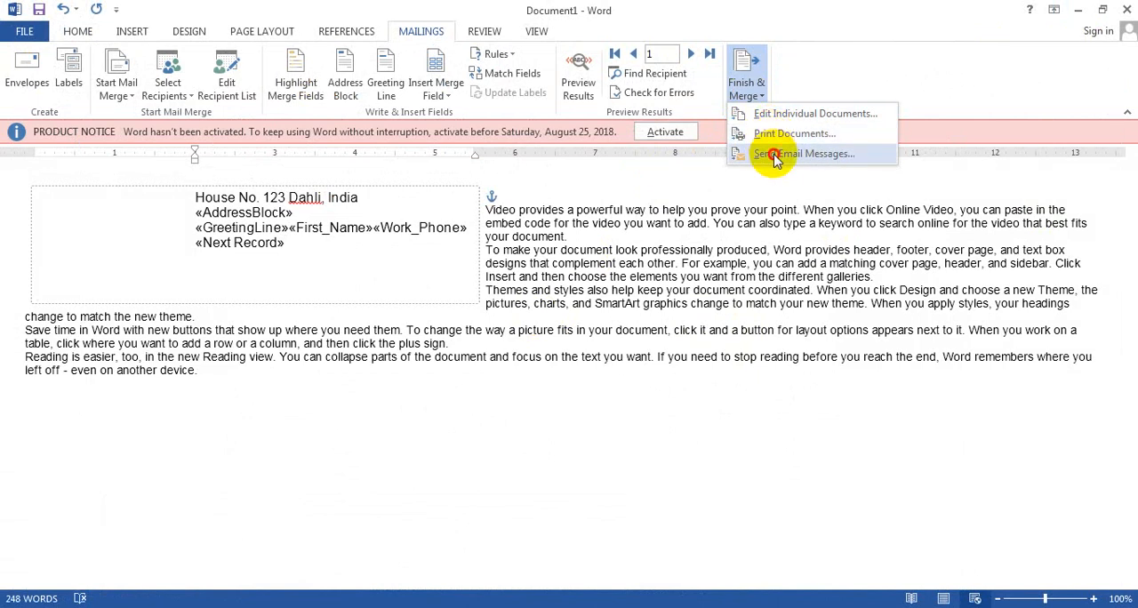
{"action": "left_click", "coordinate": [773, 156]}
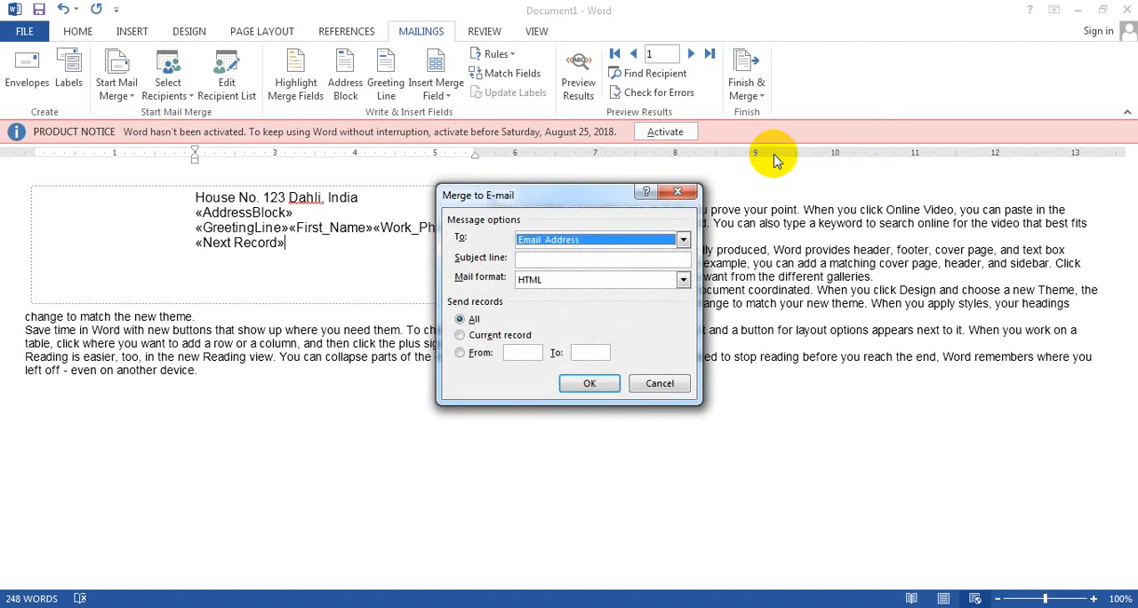
{"action": "left_click", "coordinate": [615, 260]}
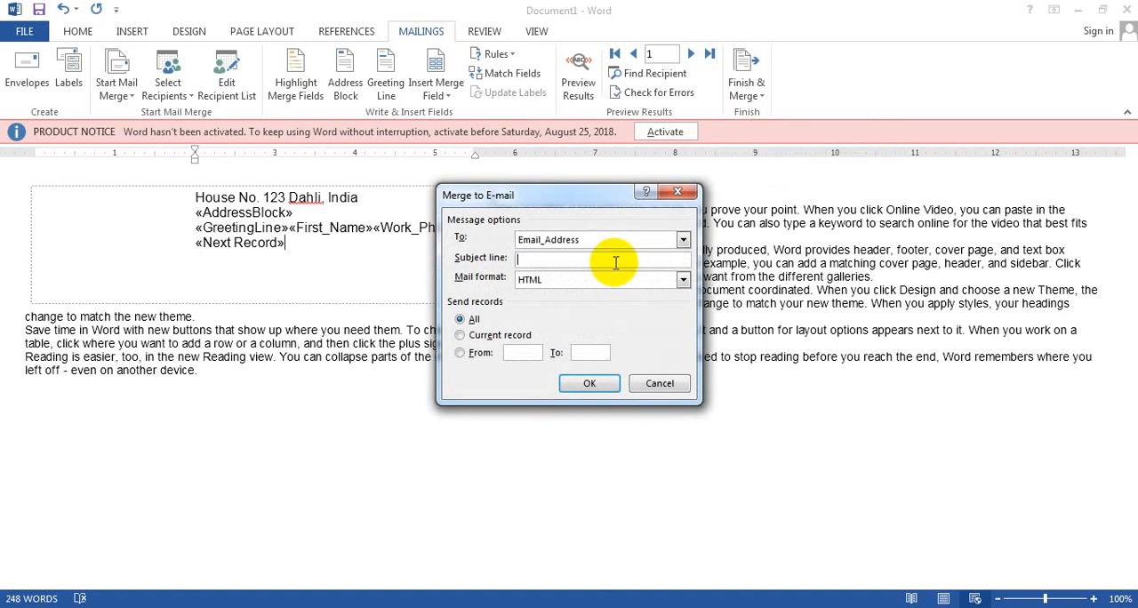